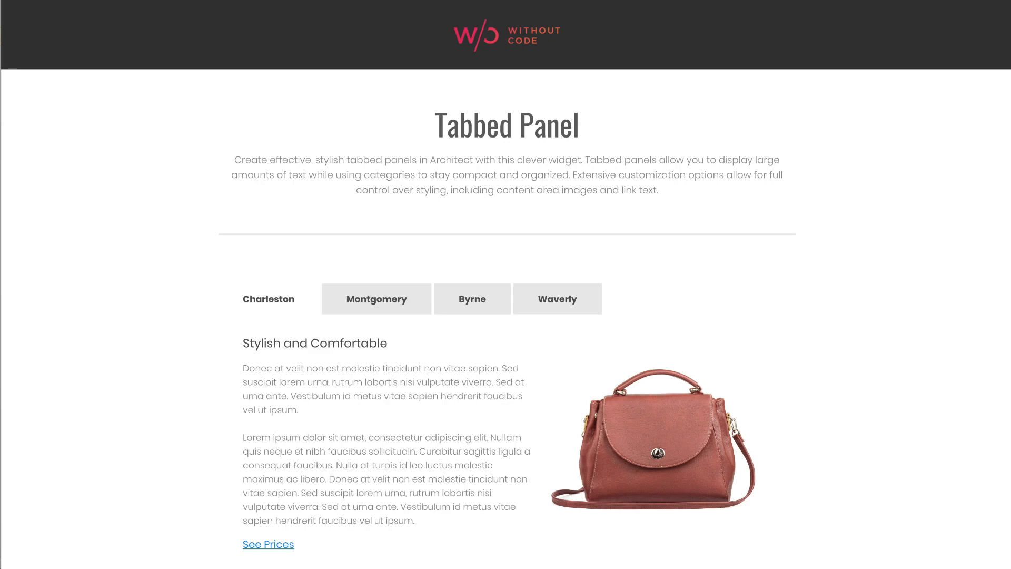
Step: Preview the Montgomery, Byrne and Charleston tabs of the existing tabbed panel
scroll(571, 108, down, 5)
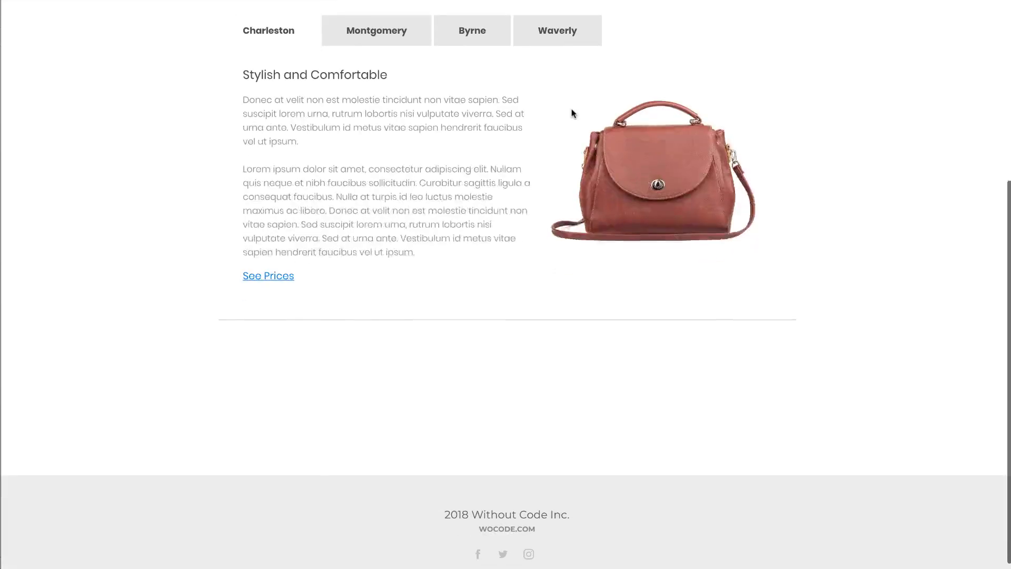
scroll(571, 108, up, 1)
scroll(571, 109, up, 1)
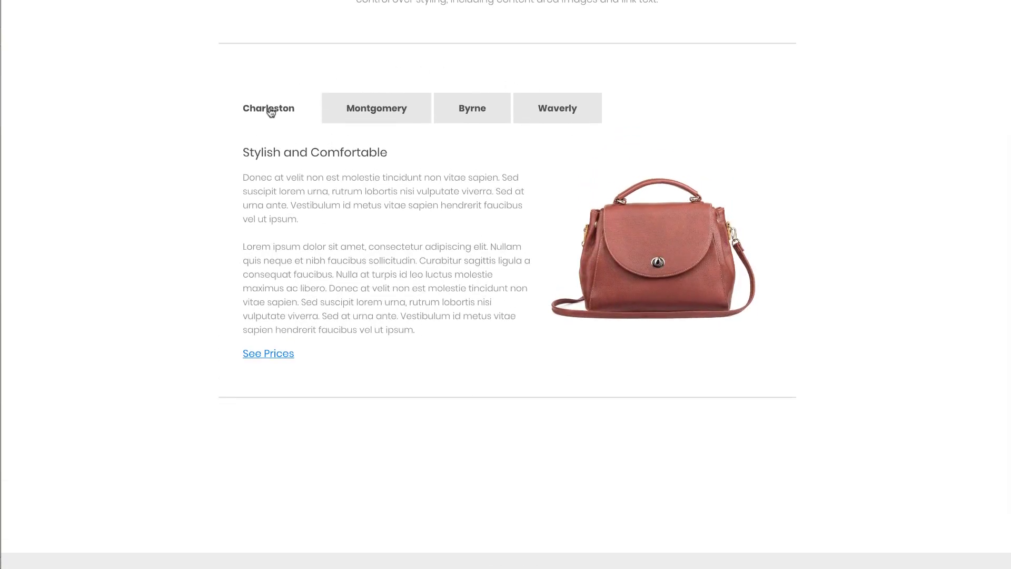
click(387, 116)
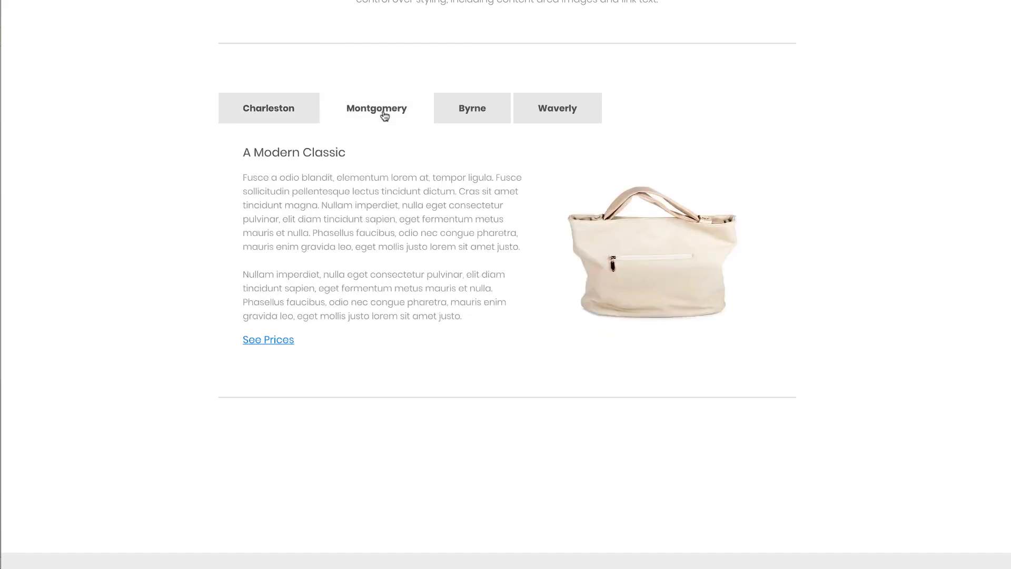
click(463, 109)
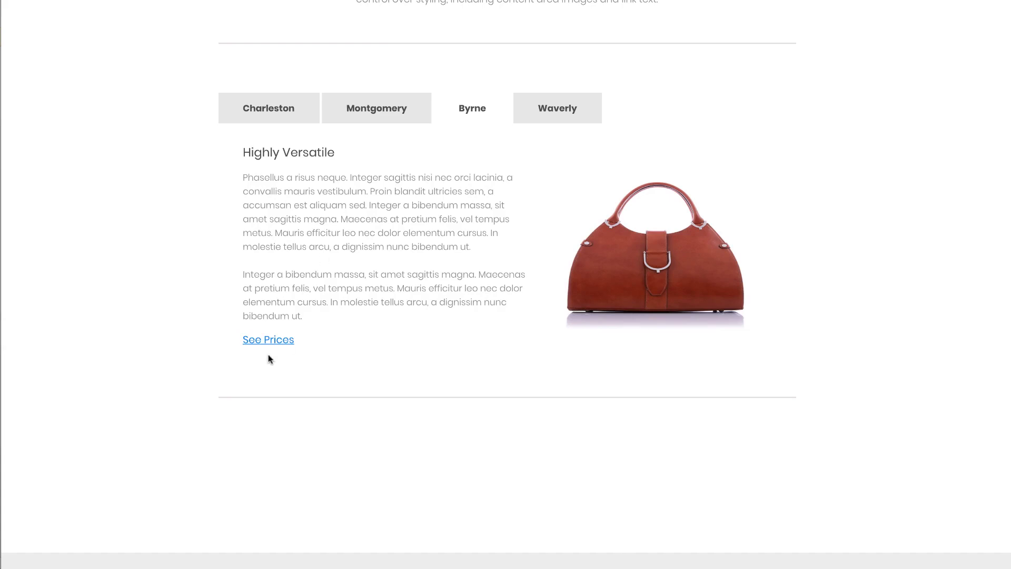
click(279, 113)
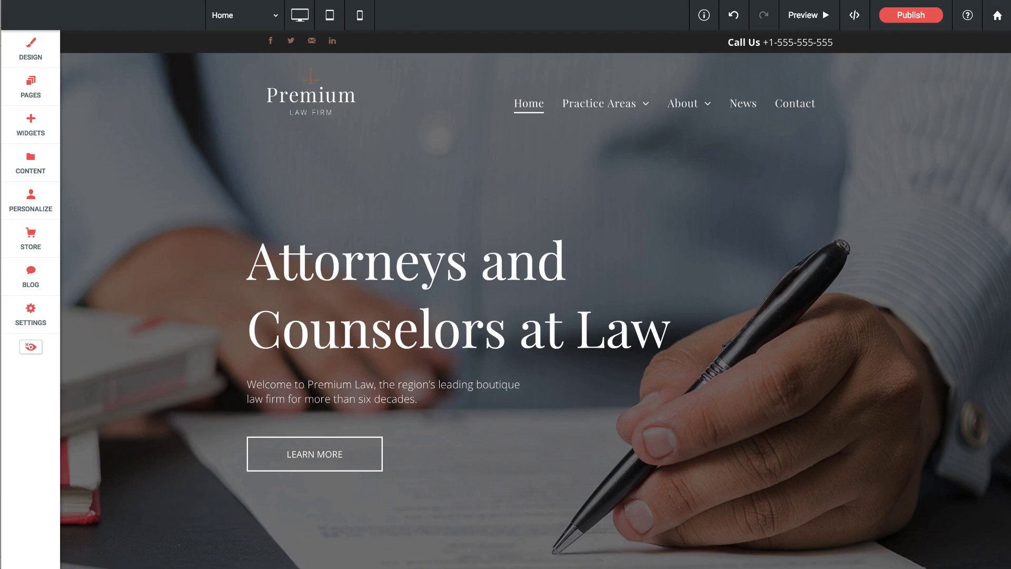
scroll(452, 237, down, 10)
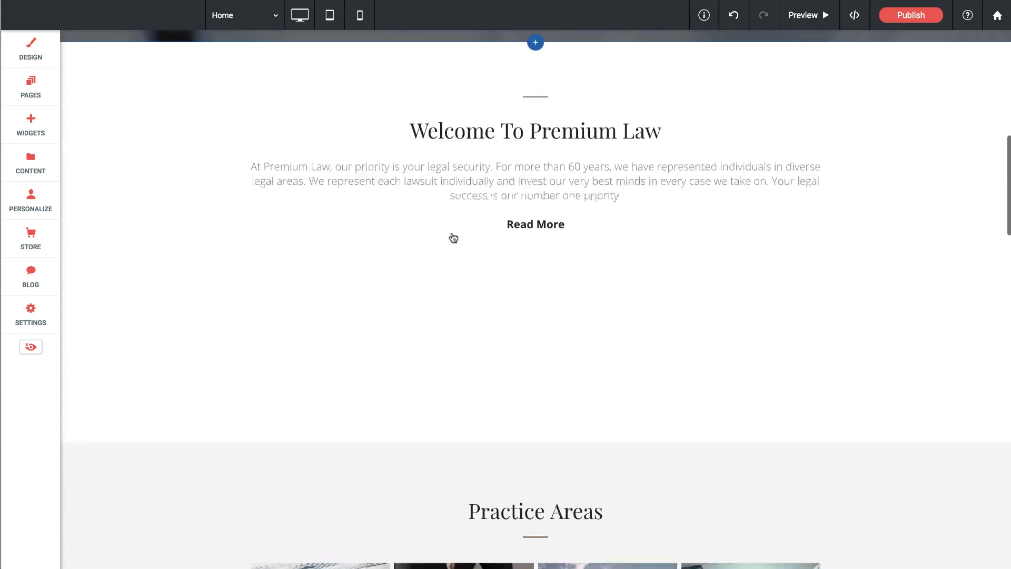
scroll(453, 237, down, 4)
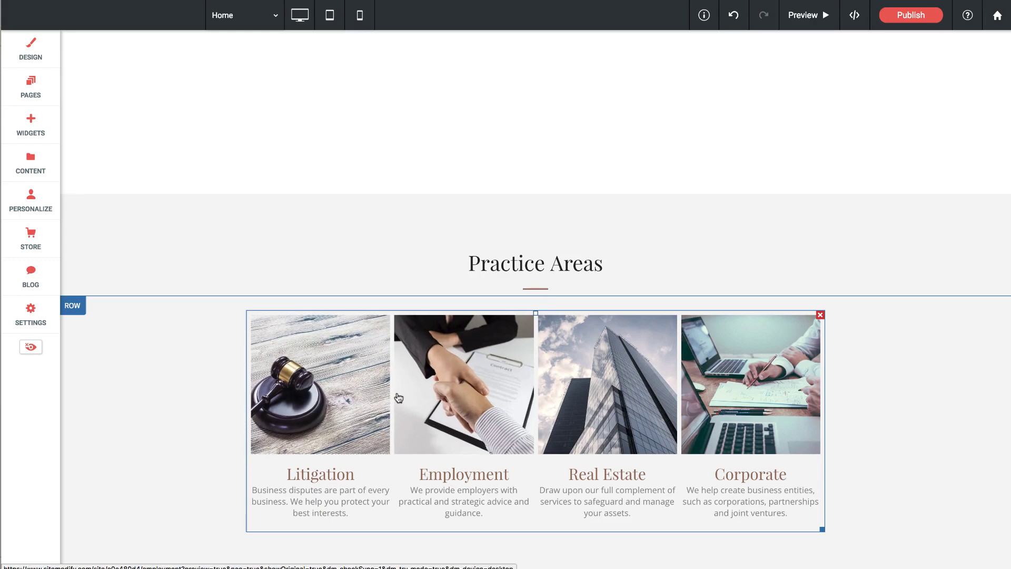
scroll(399, 398, up, 4)
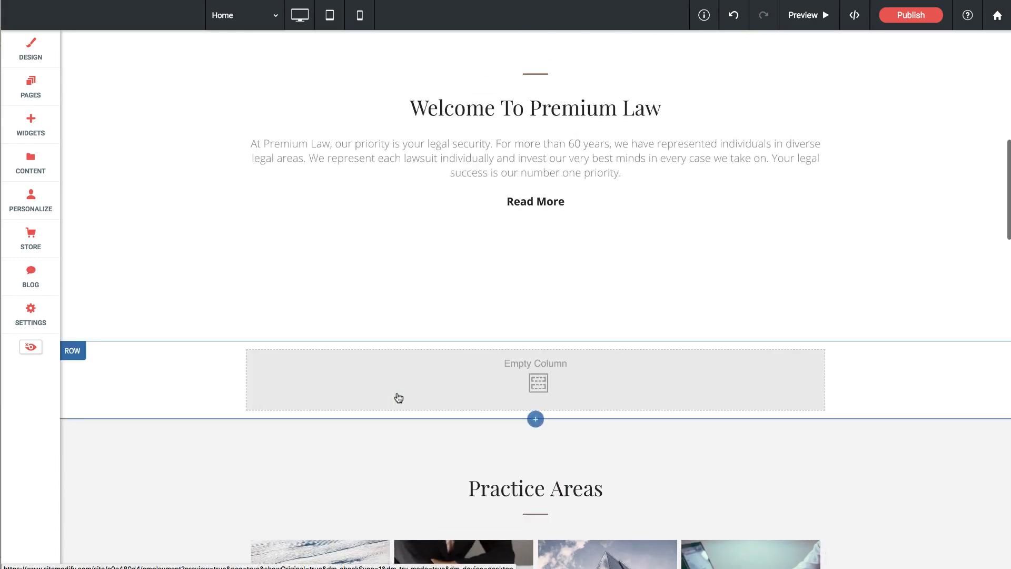
Step: Drag a Tabbed Panel from the Basics widgets into a new row below the Welcome section
click(34, 135)
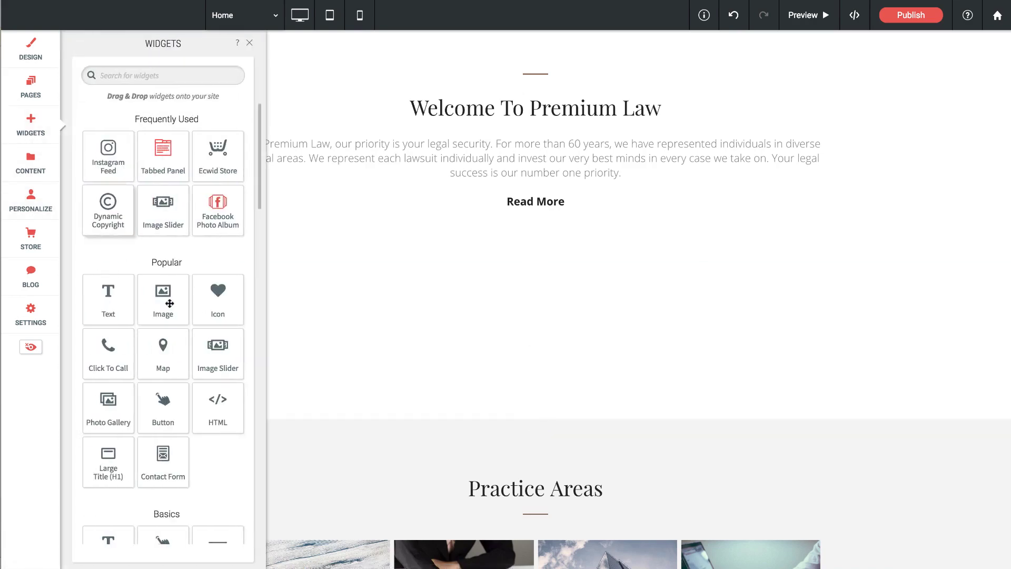
scroll(169, 311, down, 5)
scroll(174, 311, down, 4)
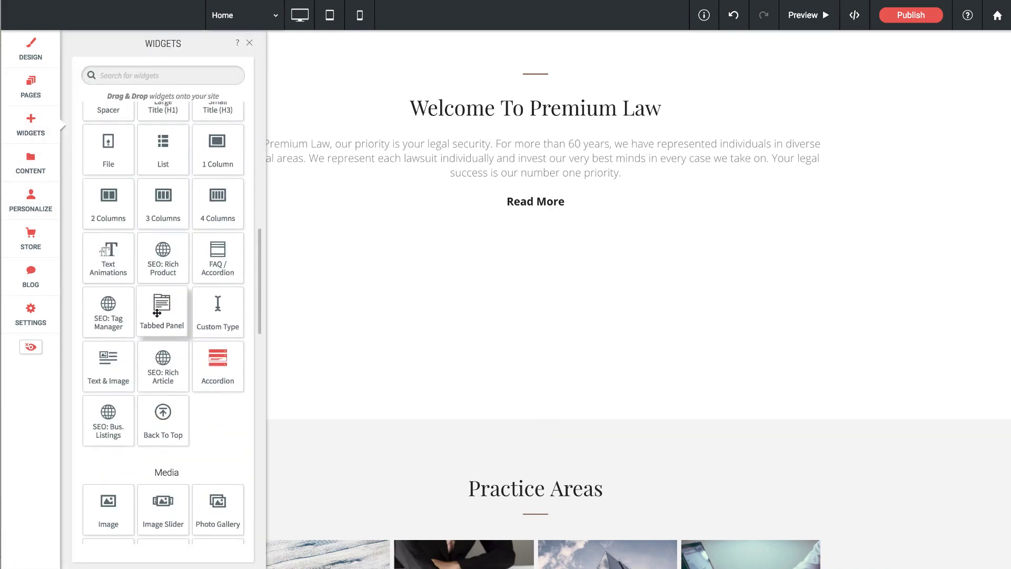
drag(157, 311, 526, 416)
scroll(502, 233, up, 2)
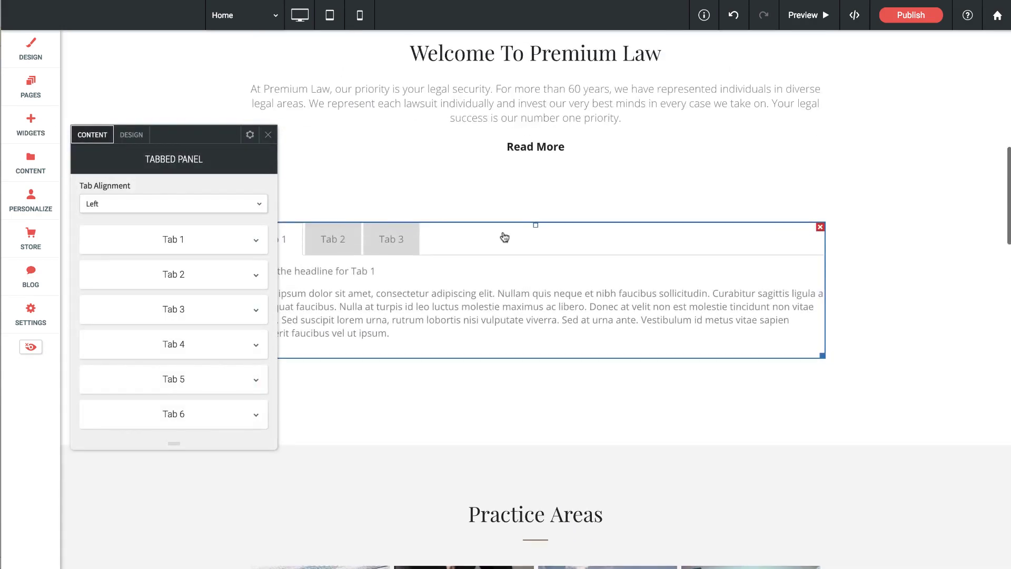
Step: Preview the contents of Tab 2, Tab 3 and then Tab 1
drag(185, 138, 793, 145)
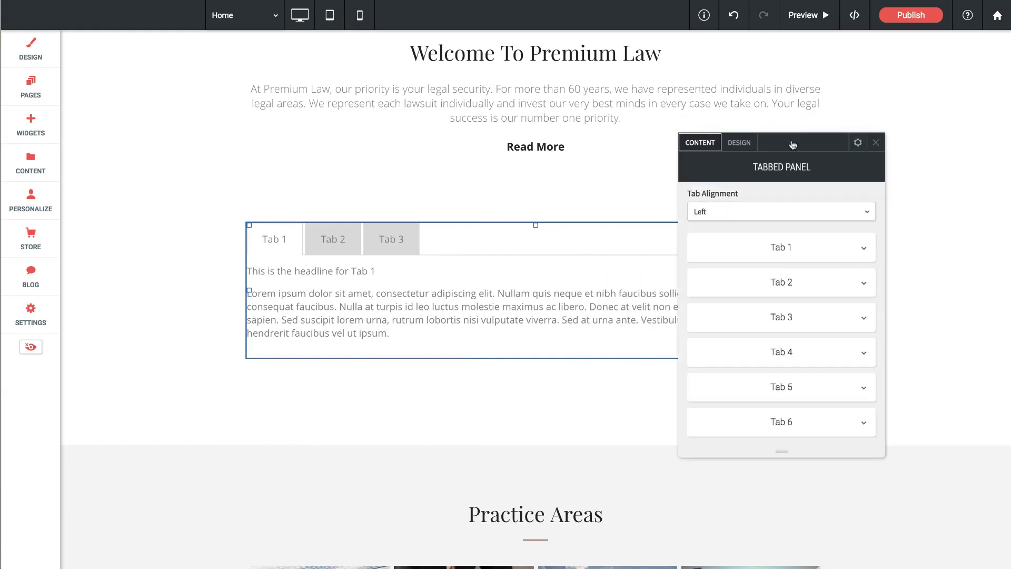
click(338, 247)
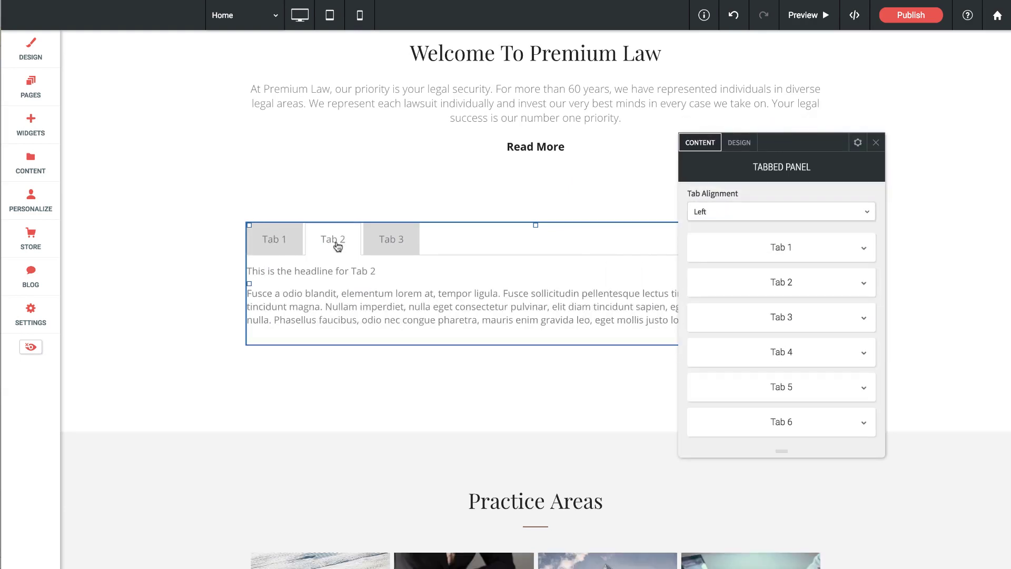
click(401, 240)
click(283, 252)
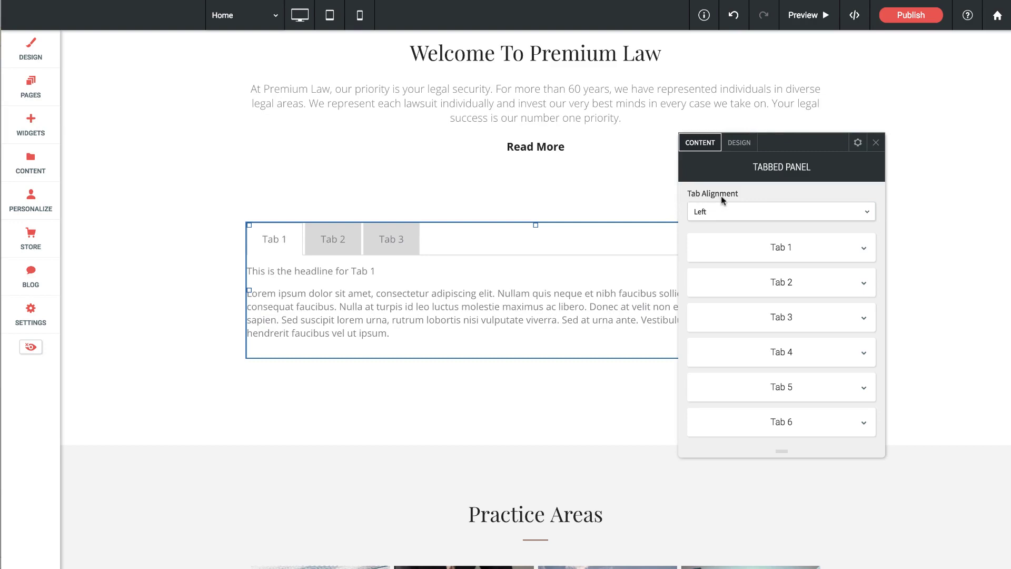
Step: Try Center tab alignment, then set the tabs back to Left alignment
click(724, 213)
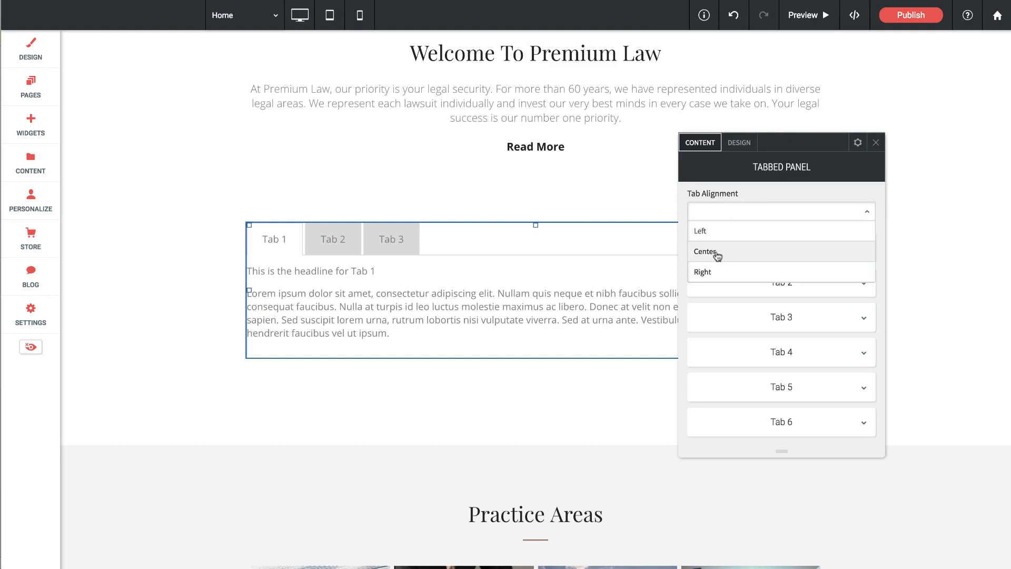
click(717, 255)
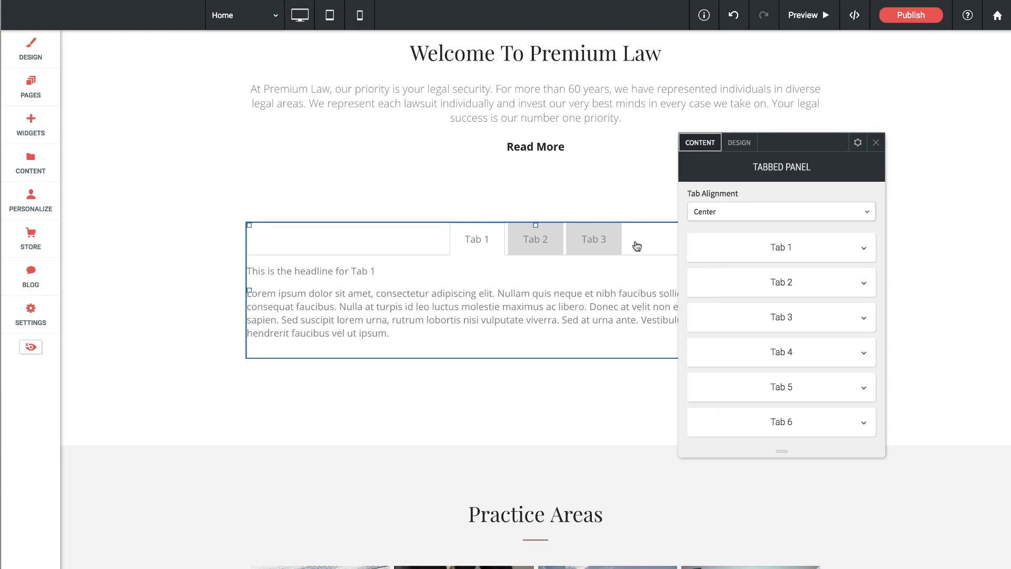
click(732, 213)
click(721, 239)
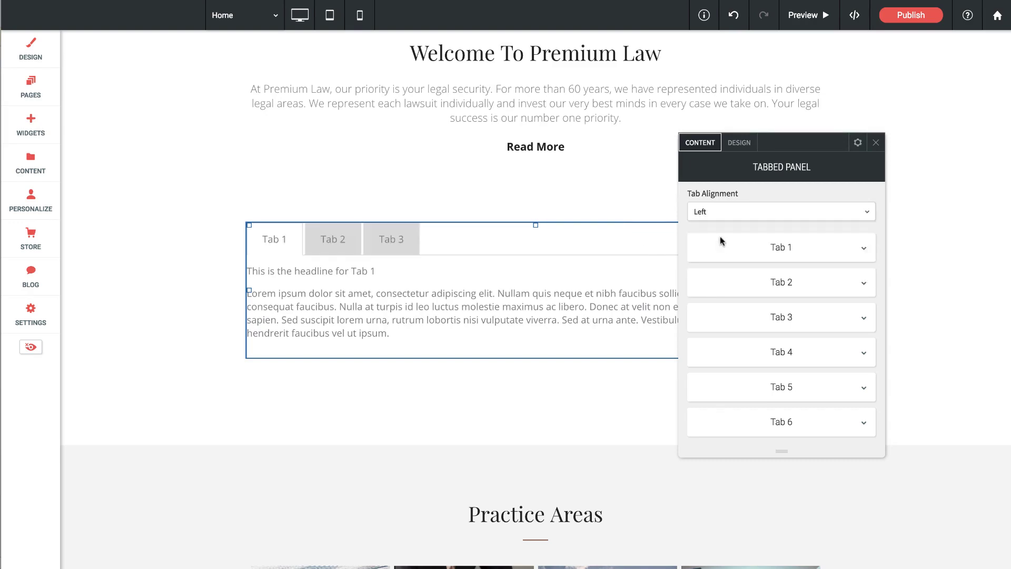
Step: Change the Tab 1 label to Litigation
click(835, 256)
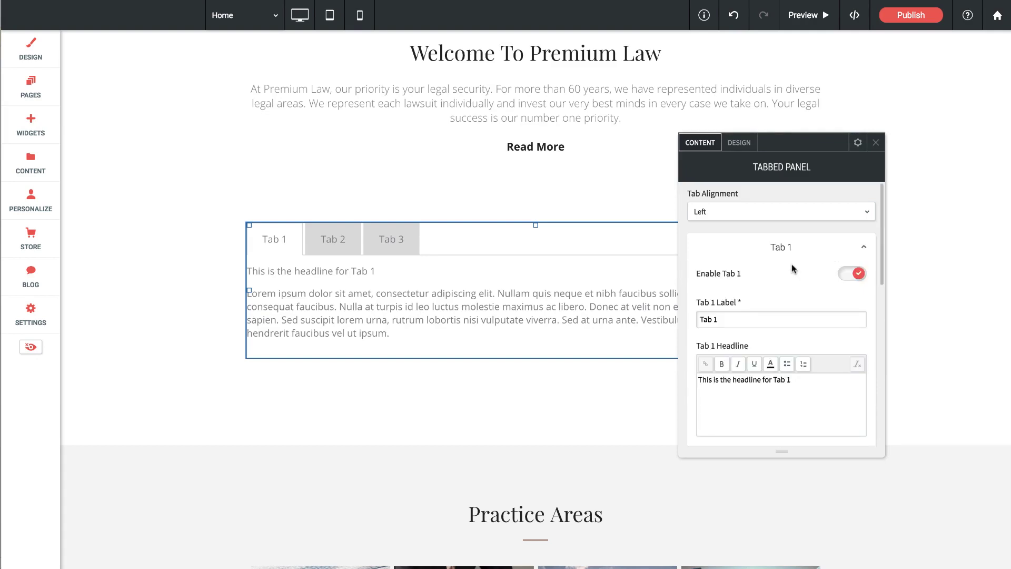
scroll(792, 264, down, 1)
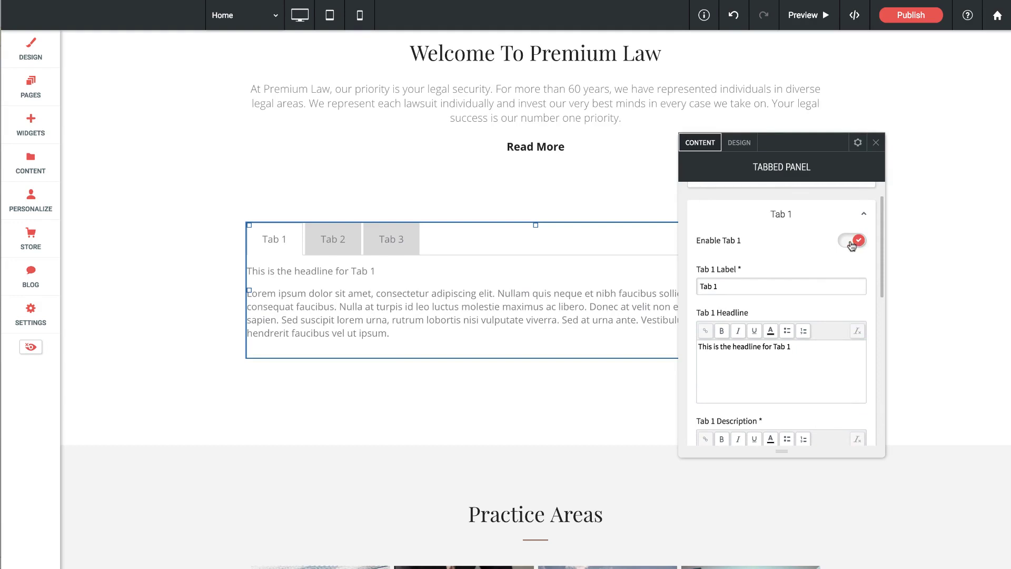
scroll(851, 245, down, 1)
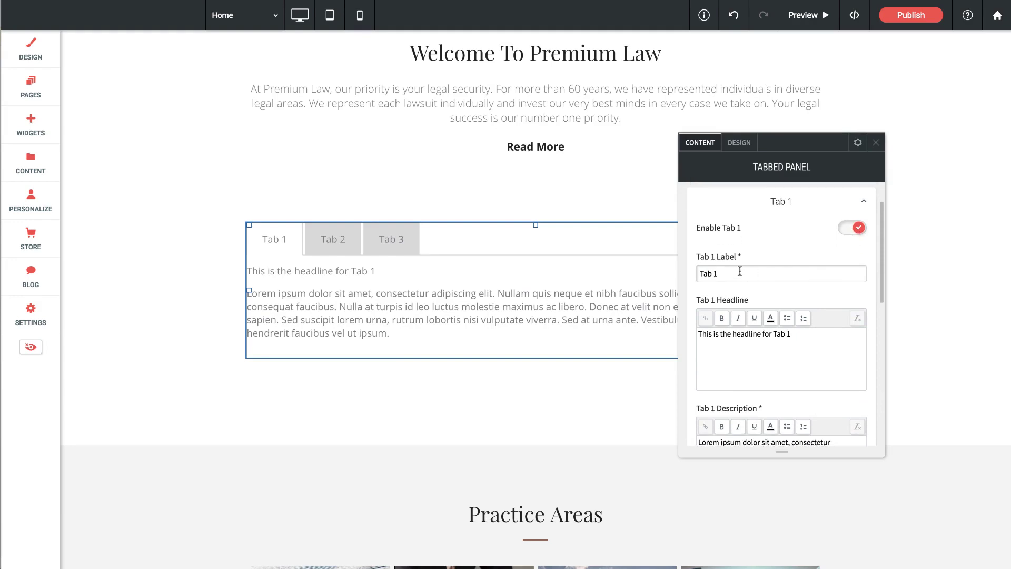
drag(740, 271, 680, 273)
text(Litigation)
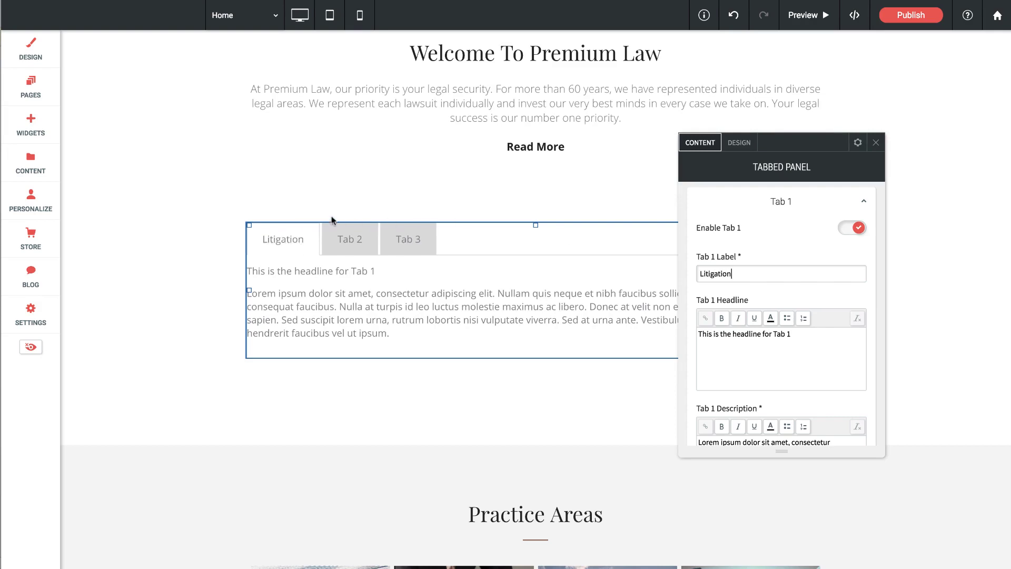
text(a)
Step: Replace the Tab 1 headline with LITIGATION
scroll(804, 345, down, 1)
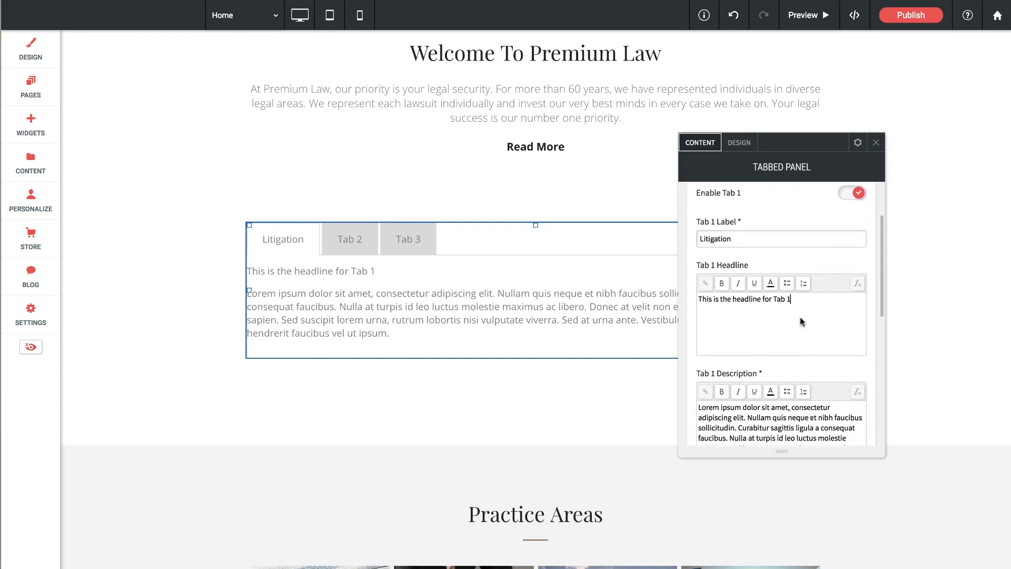
triple_click(803, 308)
text(LITIGATION)
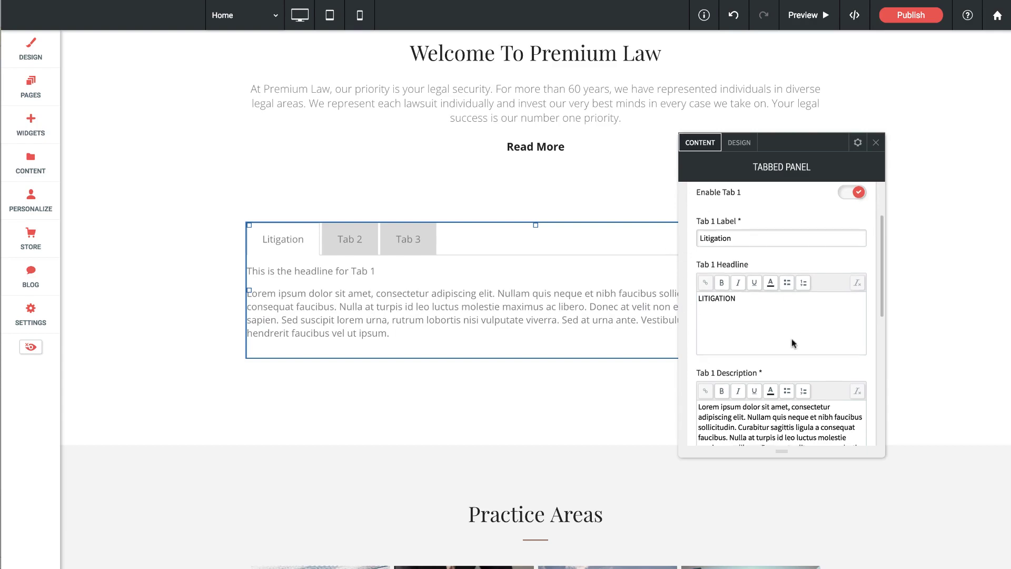
scroll(794, 343, down, 3)
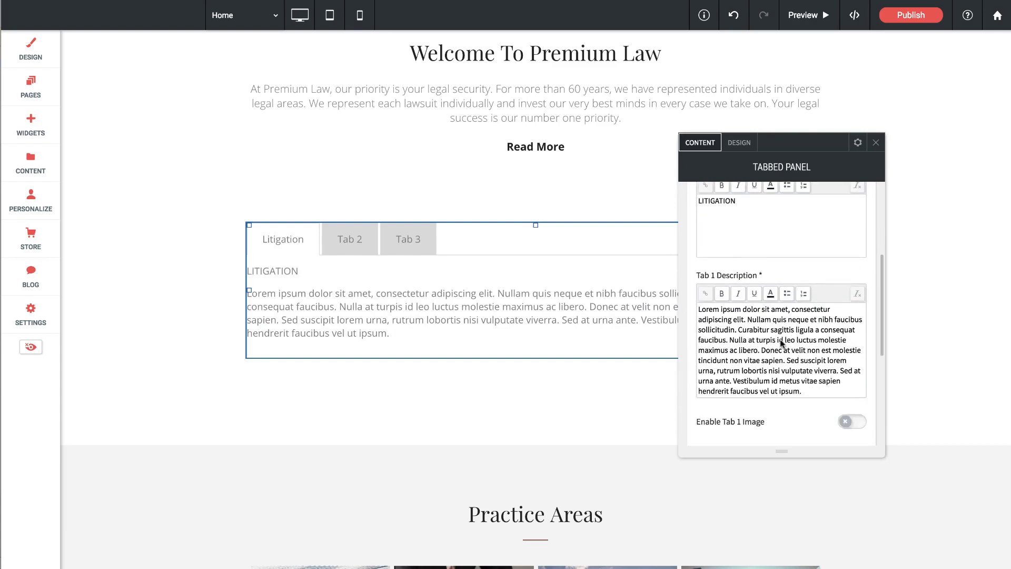
scroll(782, 343, down, 1)
scroll(793, 346, down, 2)
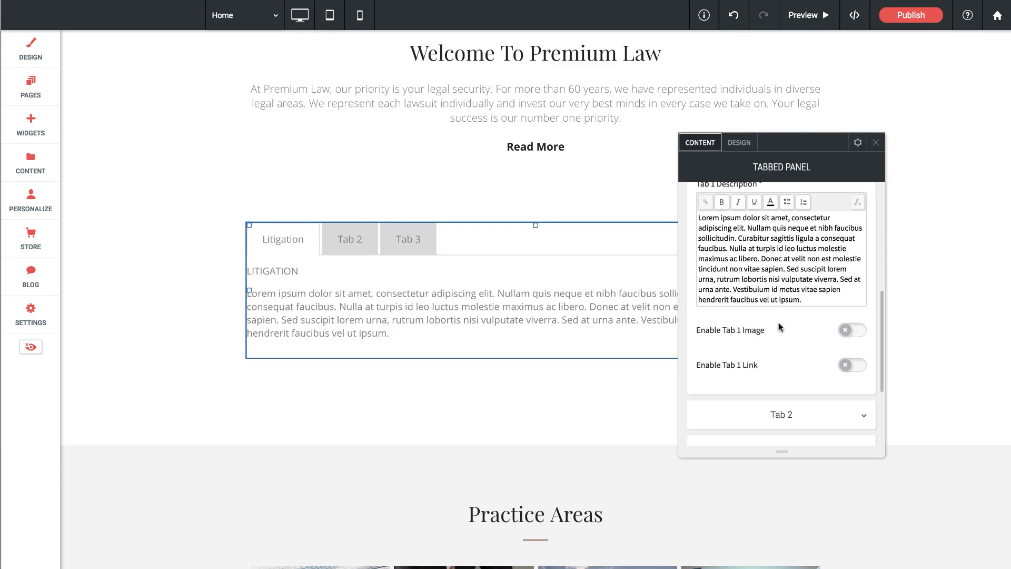
scroll(780, 327, down, 1)
Step: Enable the Tab 1 image and pick the gavel photo tab1.jpg from the Image Picker
click(852, 309)
scroll(852, 309, down, 2)
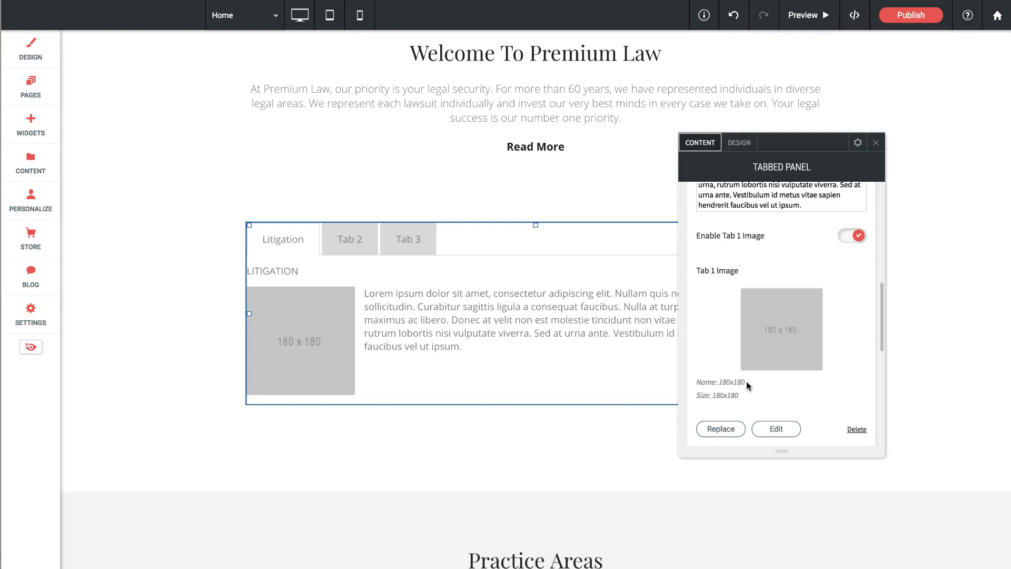
click(780, 329)
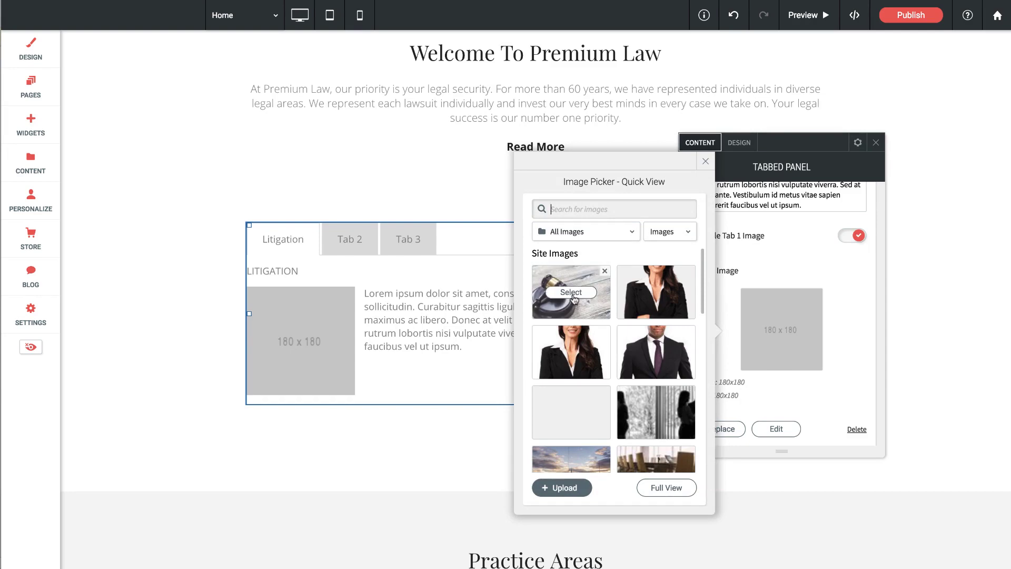
click(573, 297)
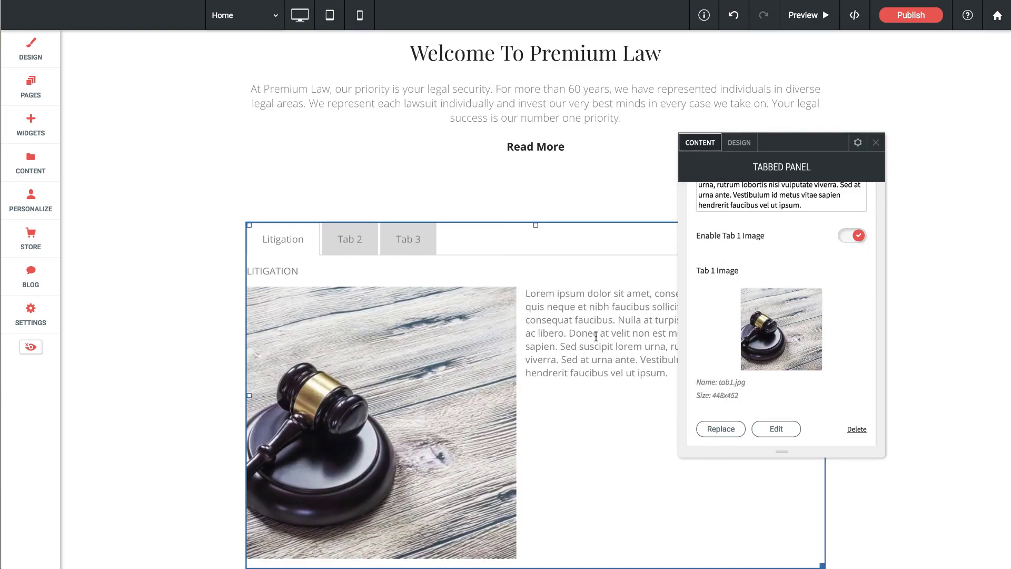
Step: Set the Tab 1 image alignment to Right of the Litigation text
scroll(593, 375, down, 2)
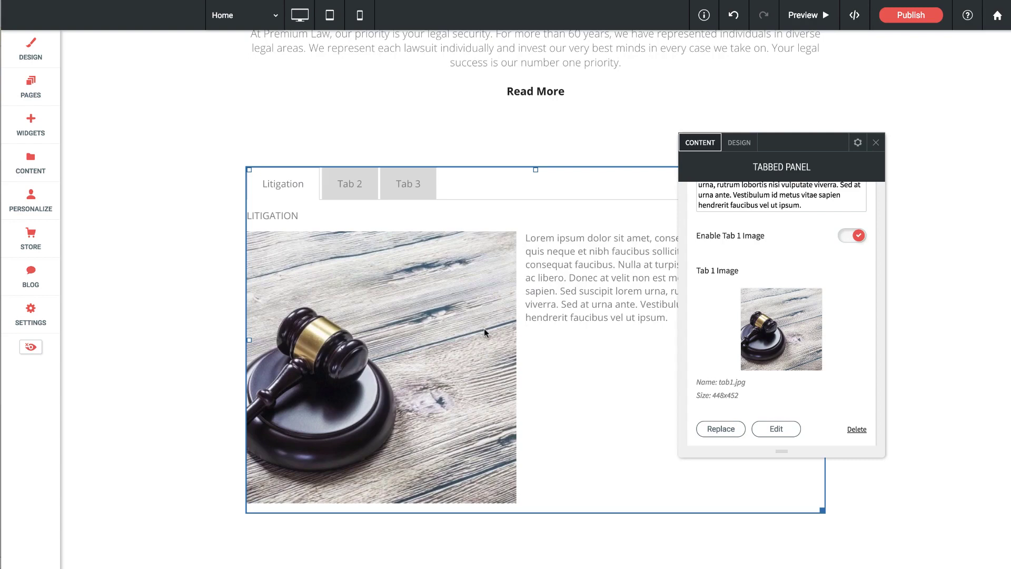
scroll(772, 335, down, 6)
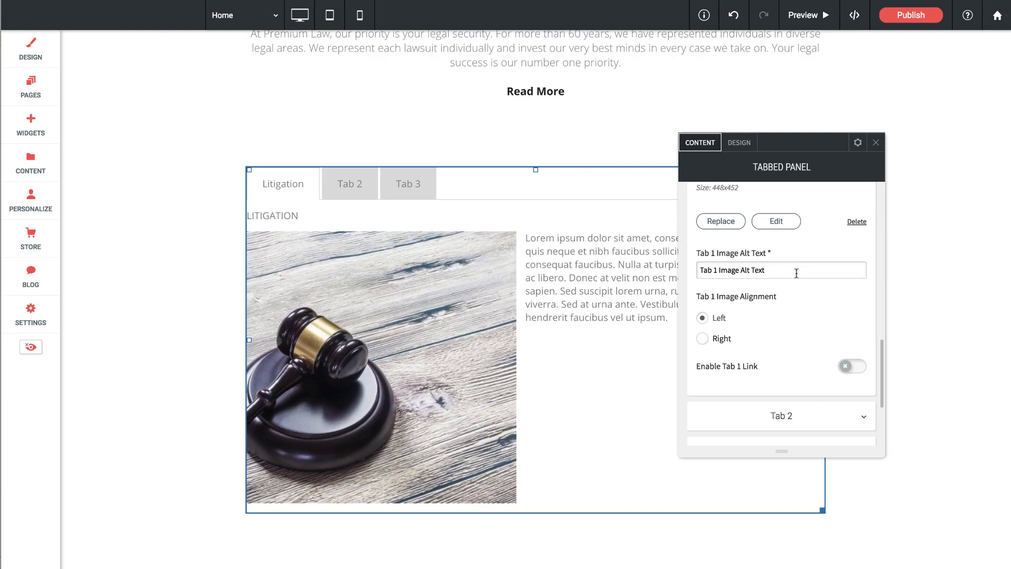
scroll(779, 273, down, 1)
click(721, 291)
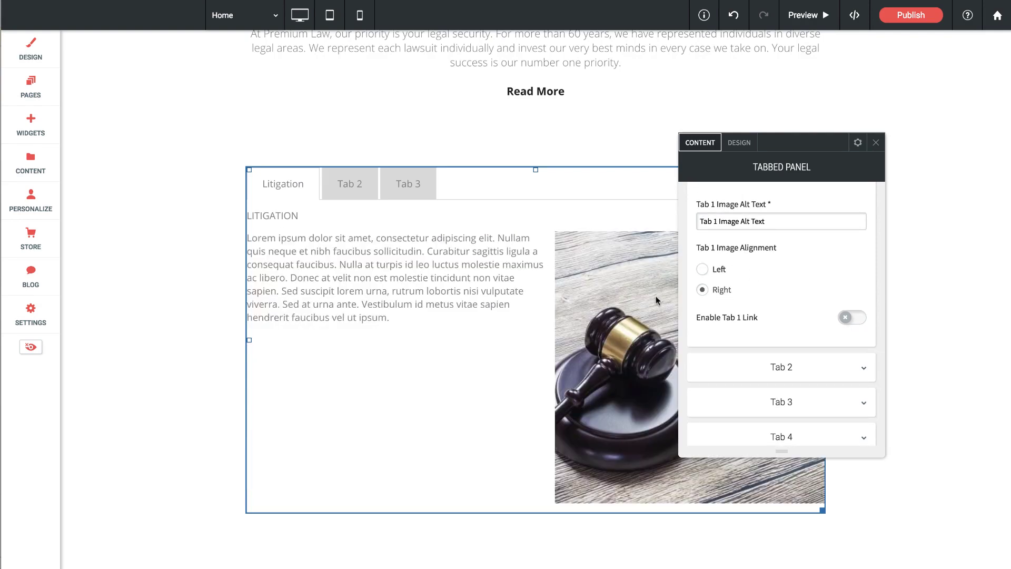
Step: Switch on the Tab 1 link so a Read More link appears
scroll(755, 273, down, 2)
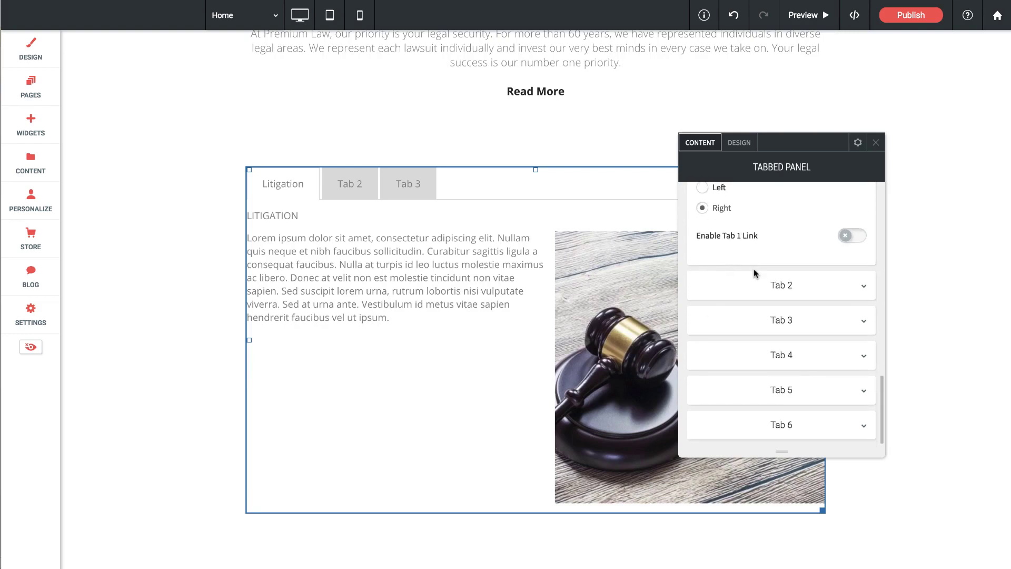
scroll(837, 248, up, 1)
click(846, 253)
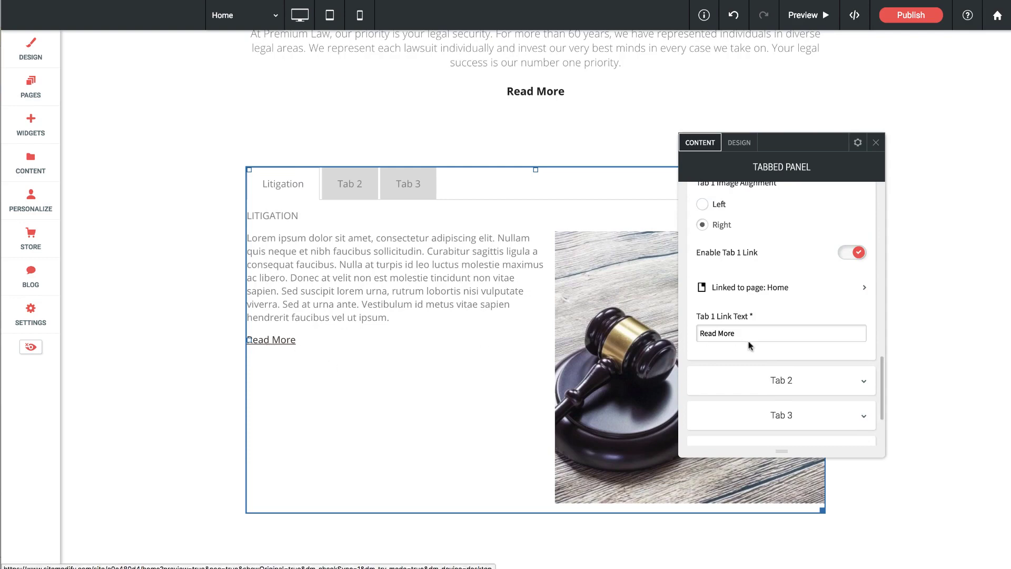
drag(735, 334, 696, 334)
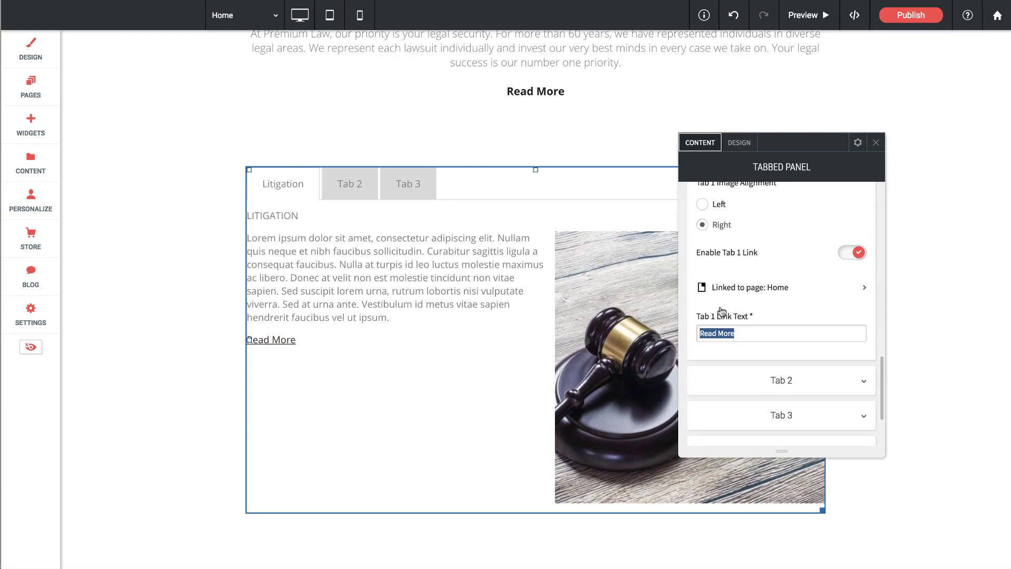
click(751, 293)
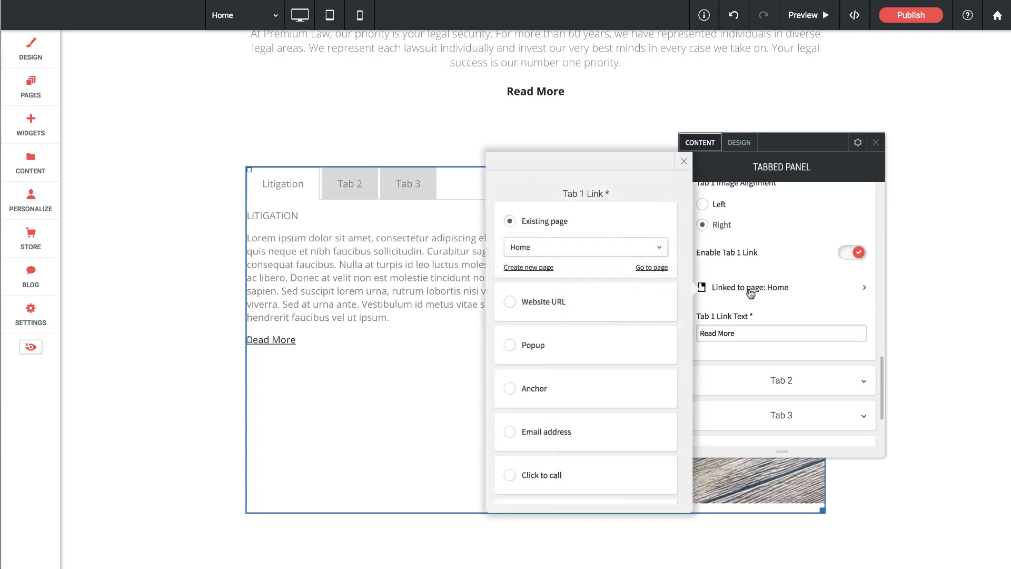
scroll(549, 234, down, 2)
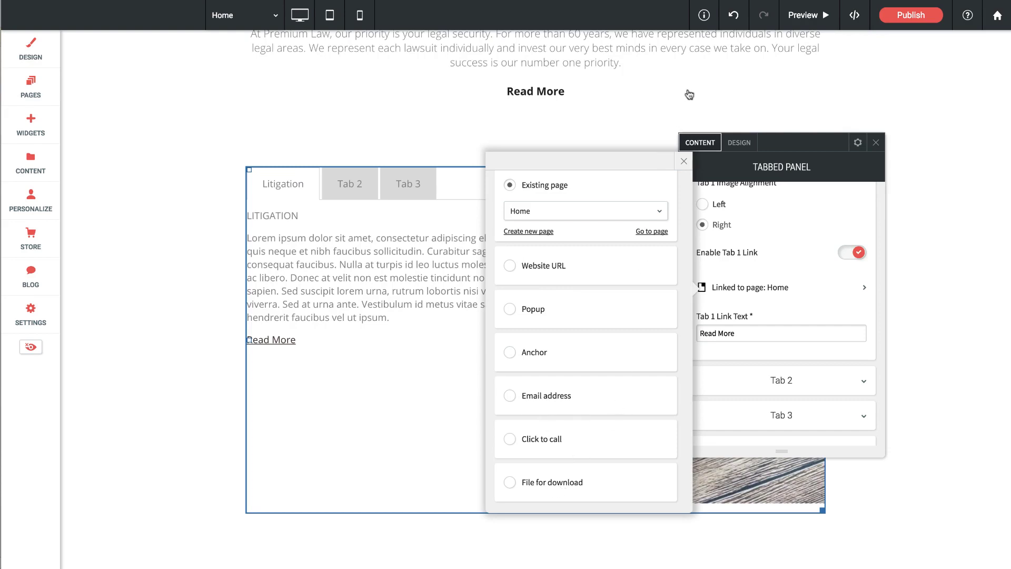
click(685, 164)
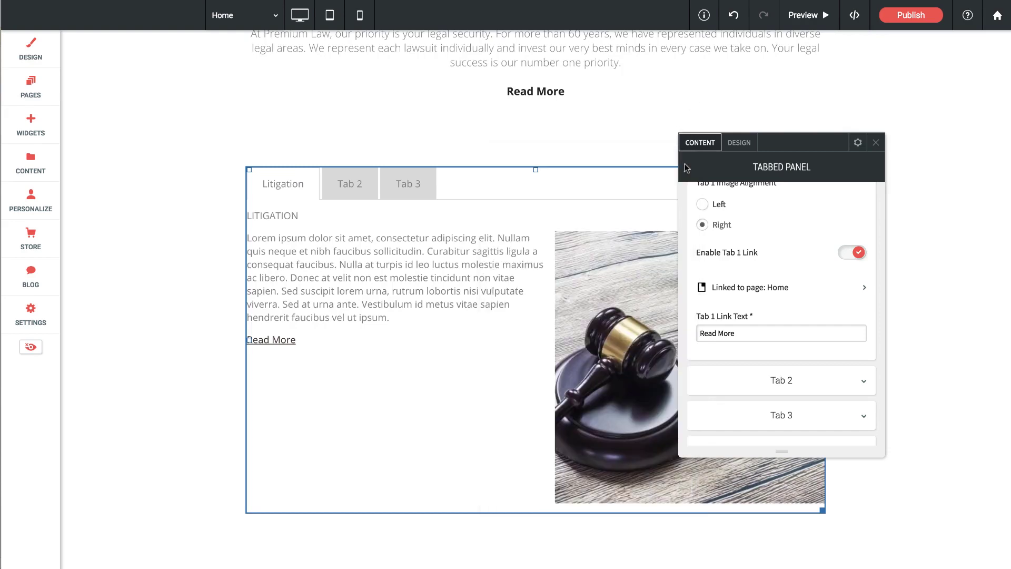
click(813, 386)
scroll(812, 386, down, 7)
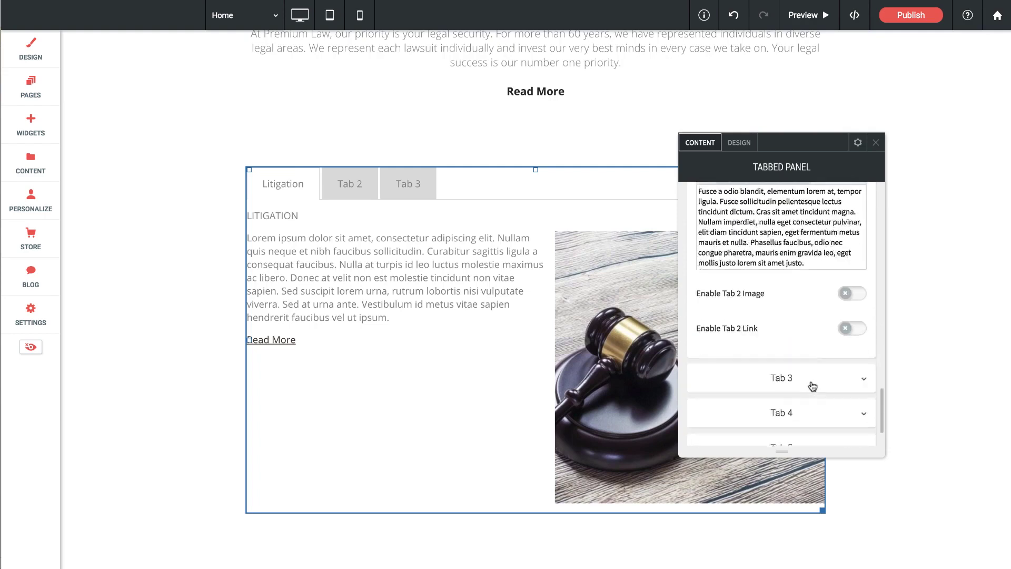
scroll(812, 386, down, 1)
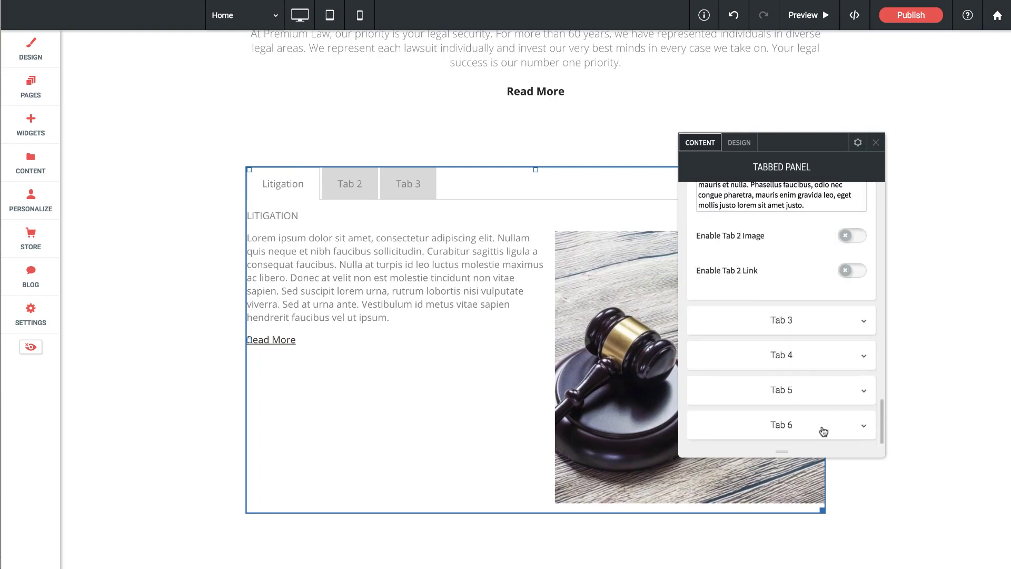
scroll(824, 431, up, 10)
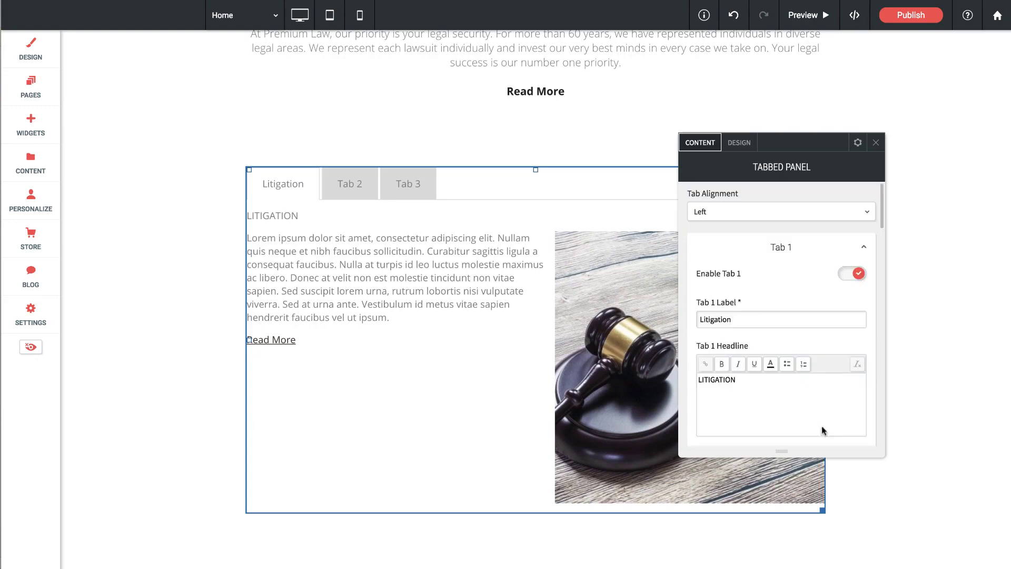
Step: In Design > Tab Styling, change the tab label font from Open Sans to Abel
click(740, 143)
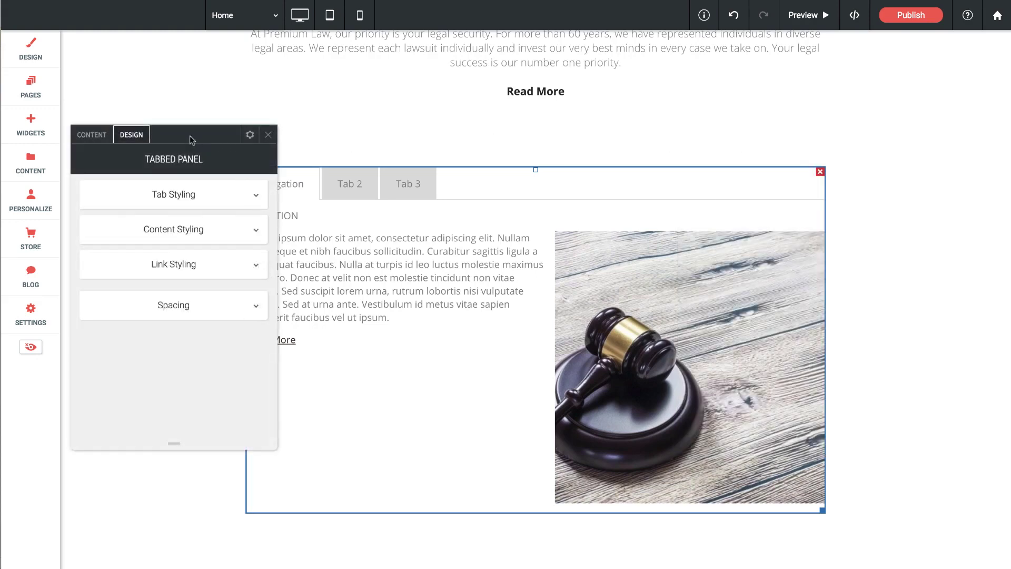
drag(190, 135, 782, 144)
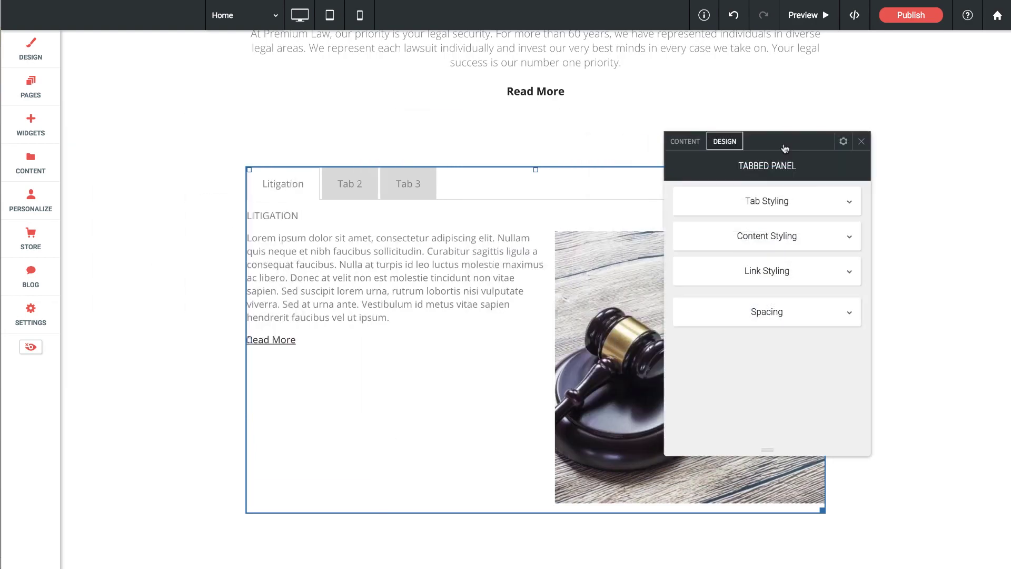
click(771, 211)
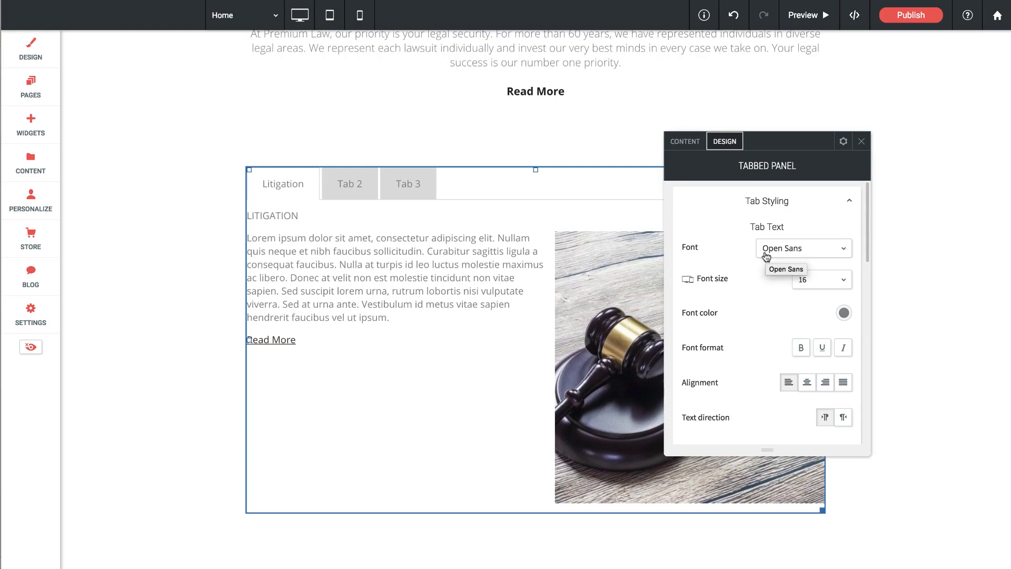
scroll(767, 256, down, 1)
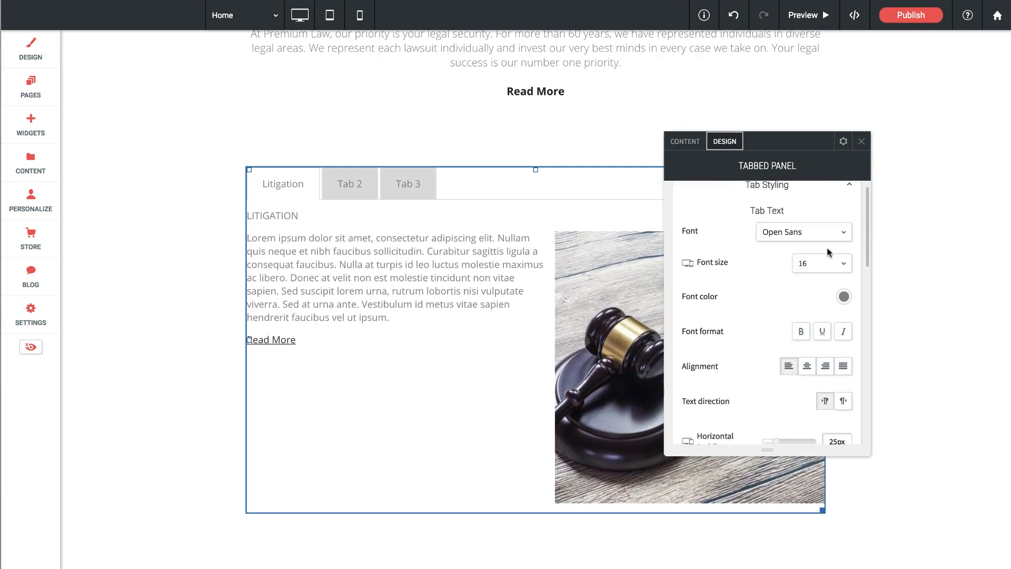
click(816, 233)
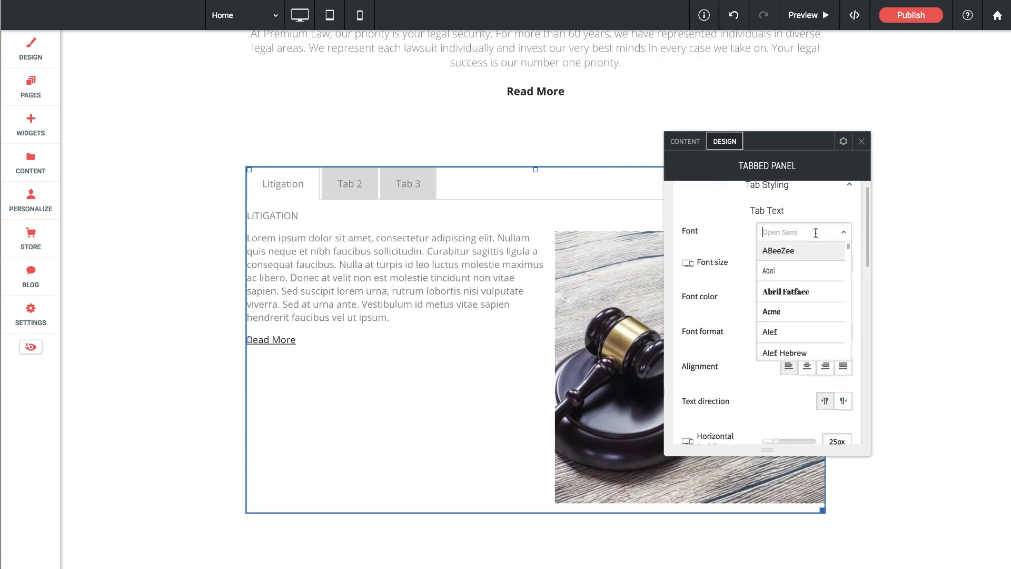
click(776, 274)
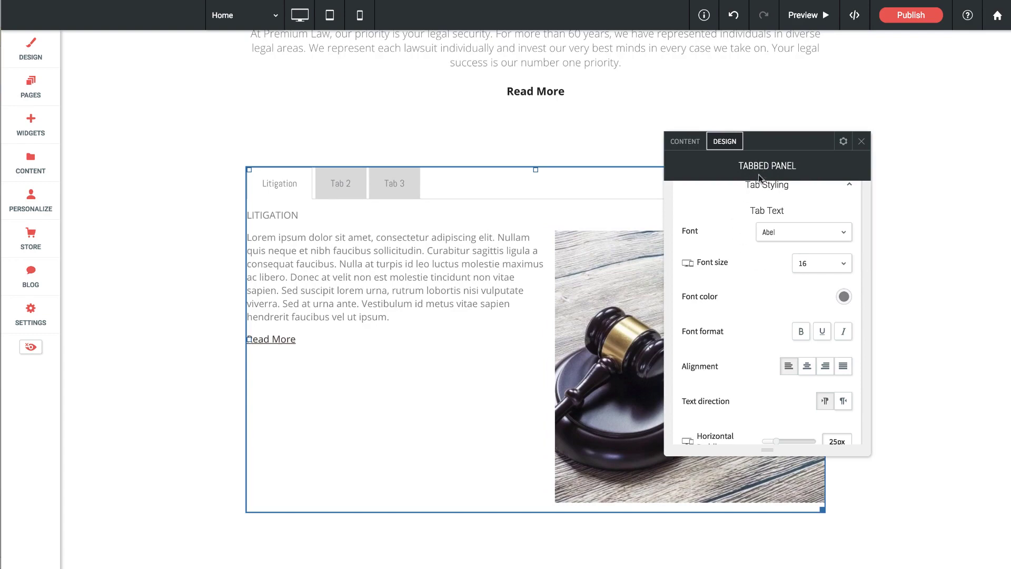
scroll(759, 196, up, 1)
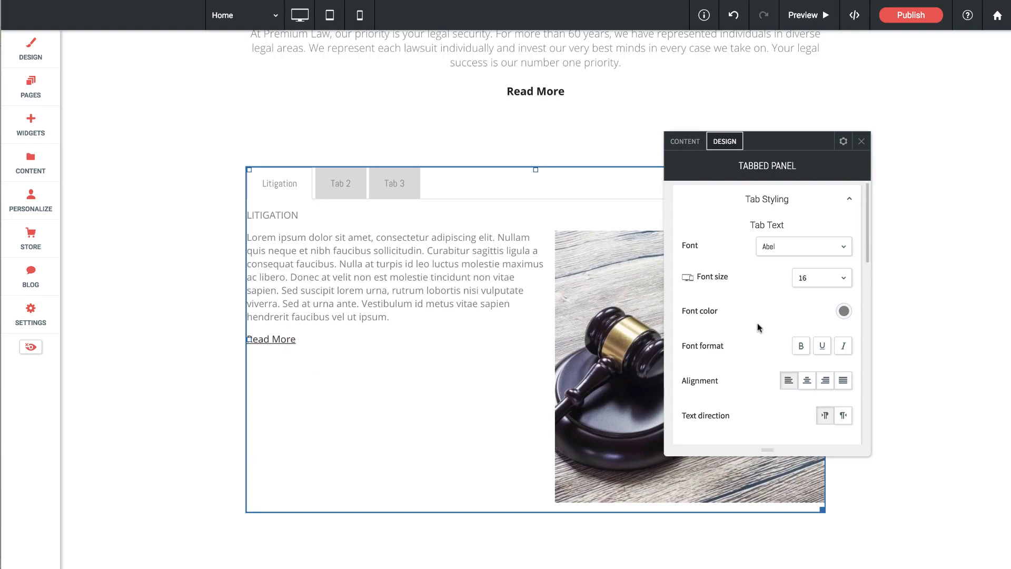
scroll(758, 324, down, 2)
scroll(758, 323, down, 1)
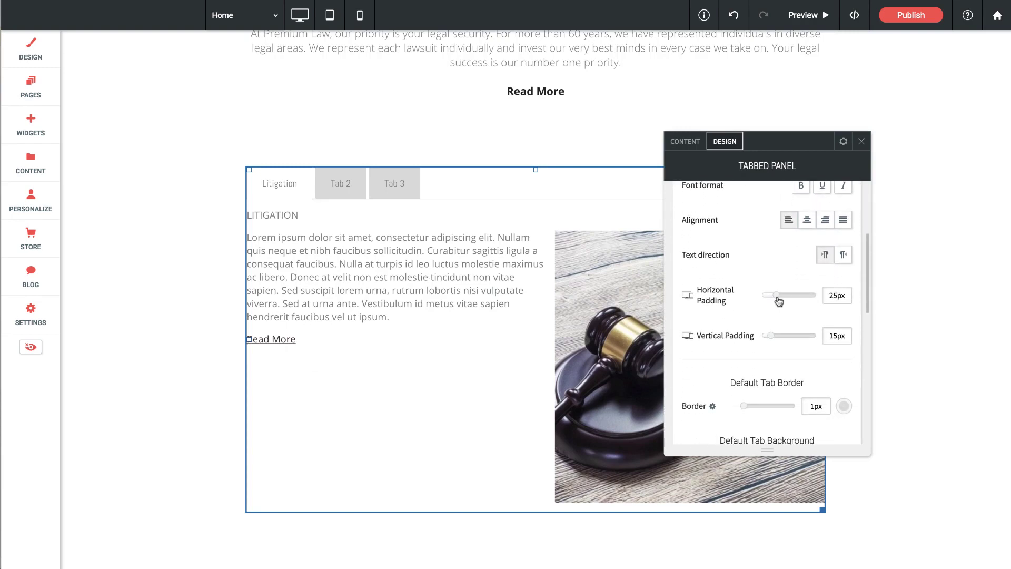
drag(779, 301, 805, 296)
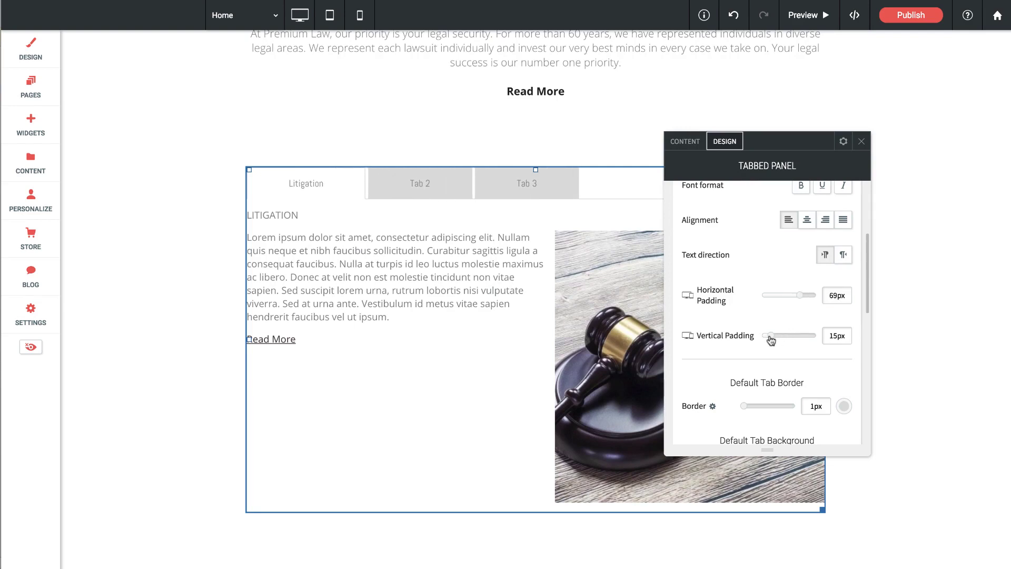
drag(771, 341, 775, 342)
scroll(774, 337, down, 3)
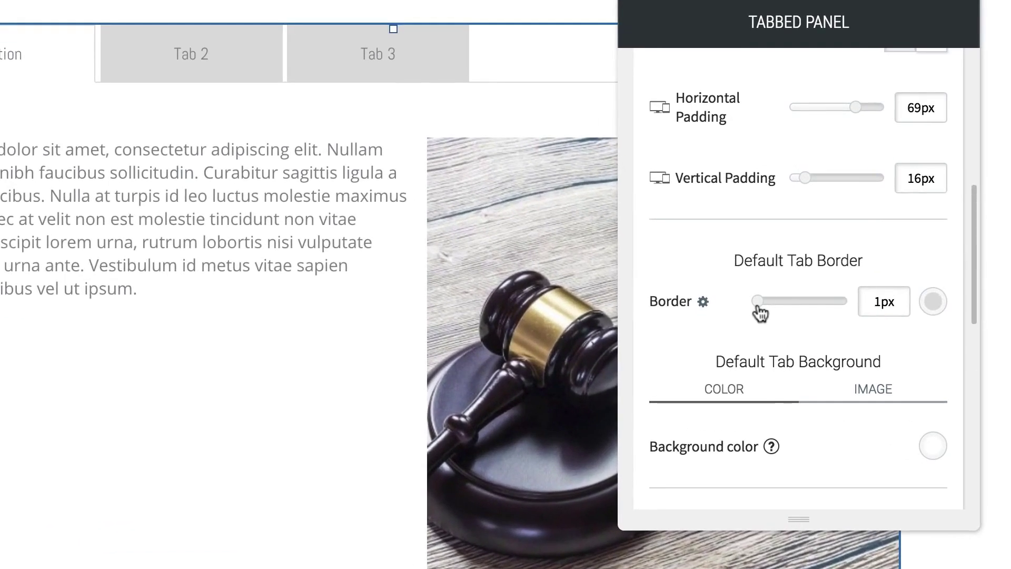
mouse_move(759, 310)
mouse_down()
mouse_move(798, 310)
mouse_move(753, 321)
mouse_move(765, 320)
mouse_up()
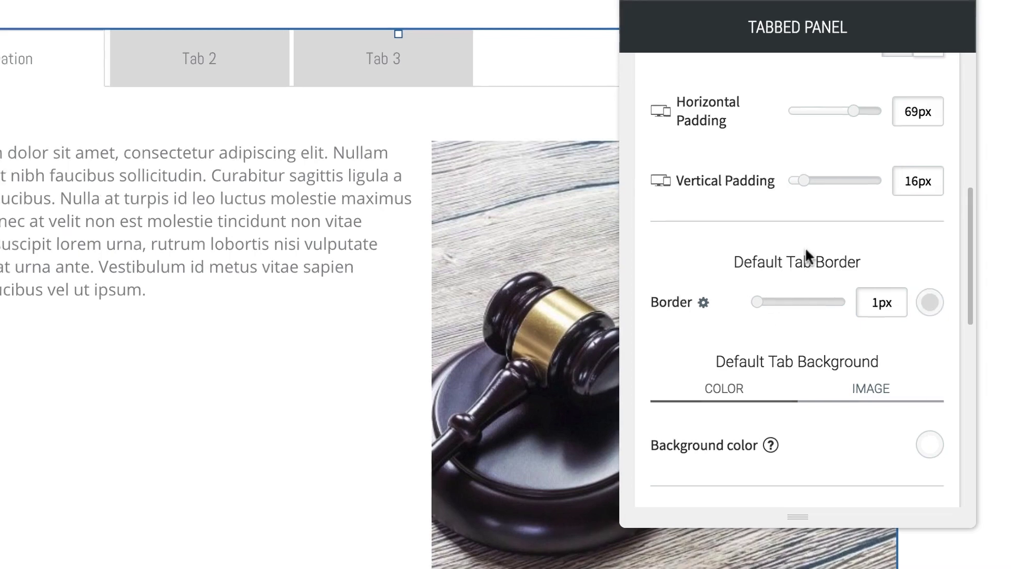
scroll(805, 247, down, 2)
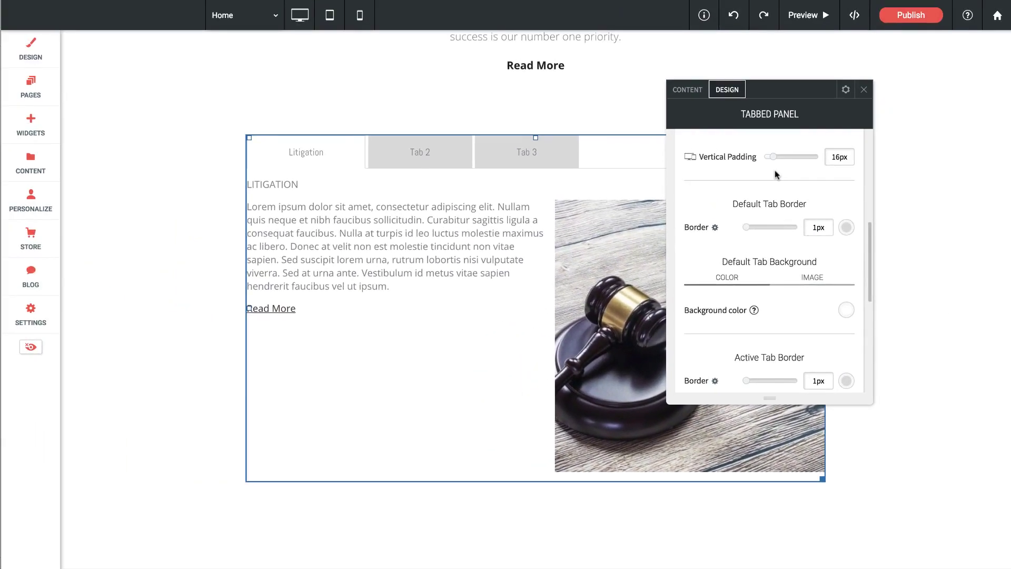
scroll(775, 174, down, 2)
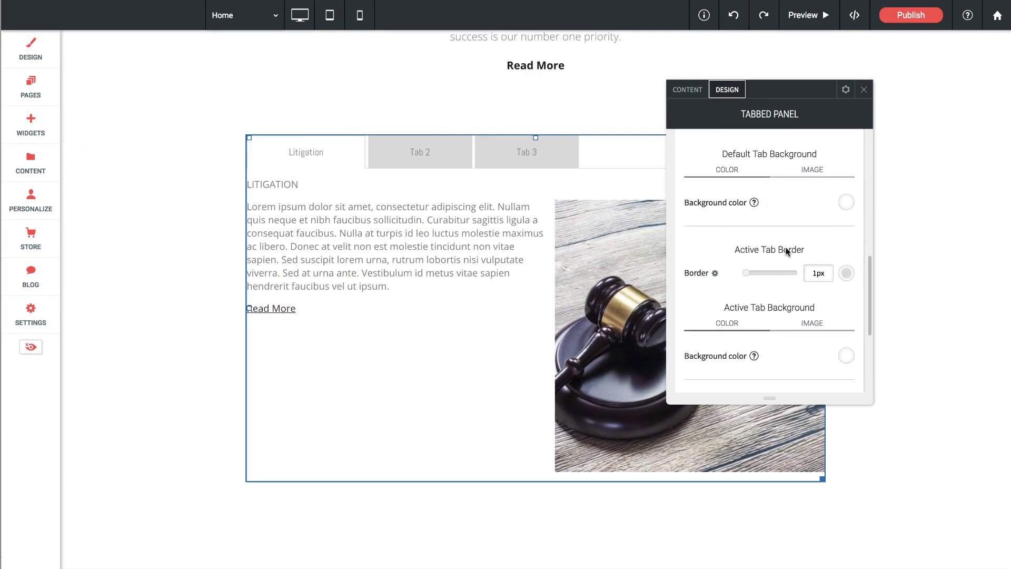
scroll(788, 250, down, 1)
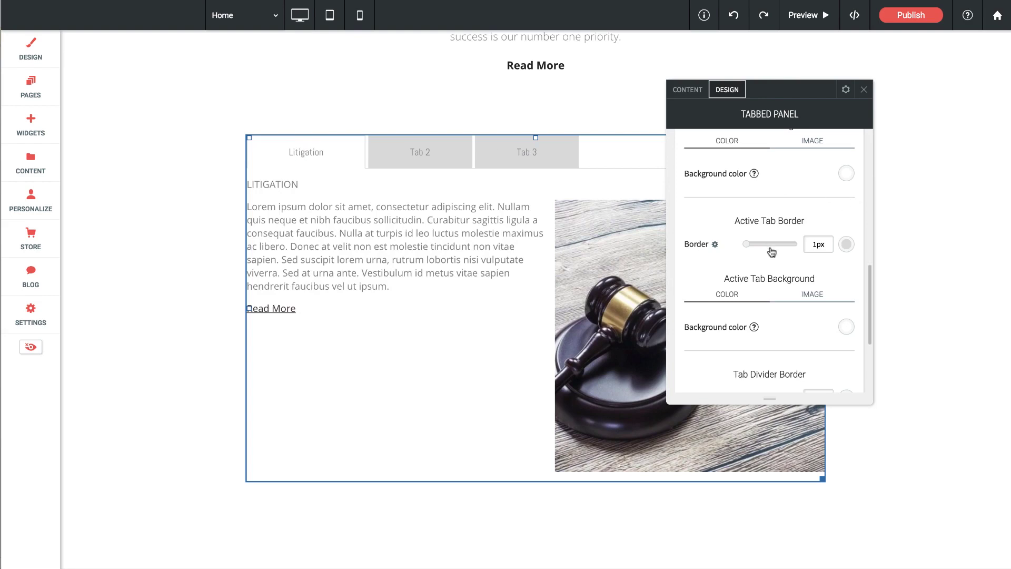
scroll(771, 253, down, 3)
scroll(770, 251, down, 2)
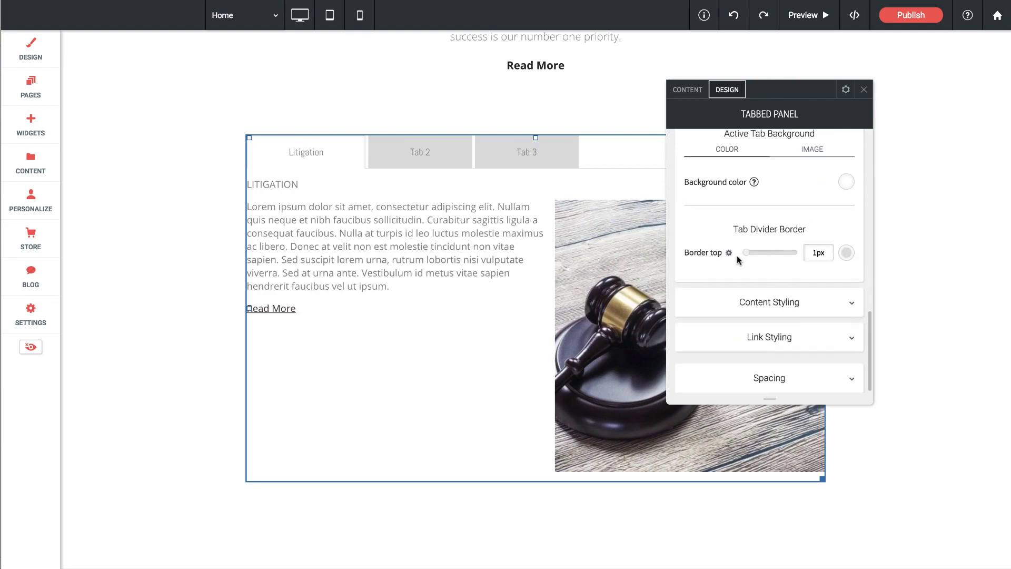
drag(748, 255, 756, 256)
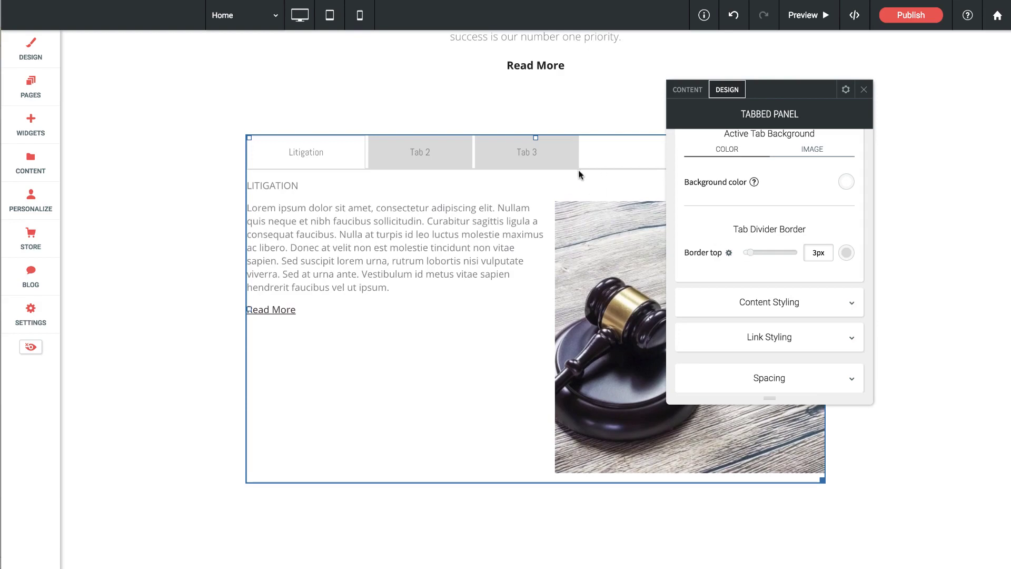
drag(754, 255, 747, 255)
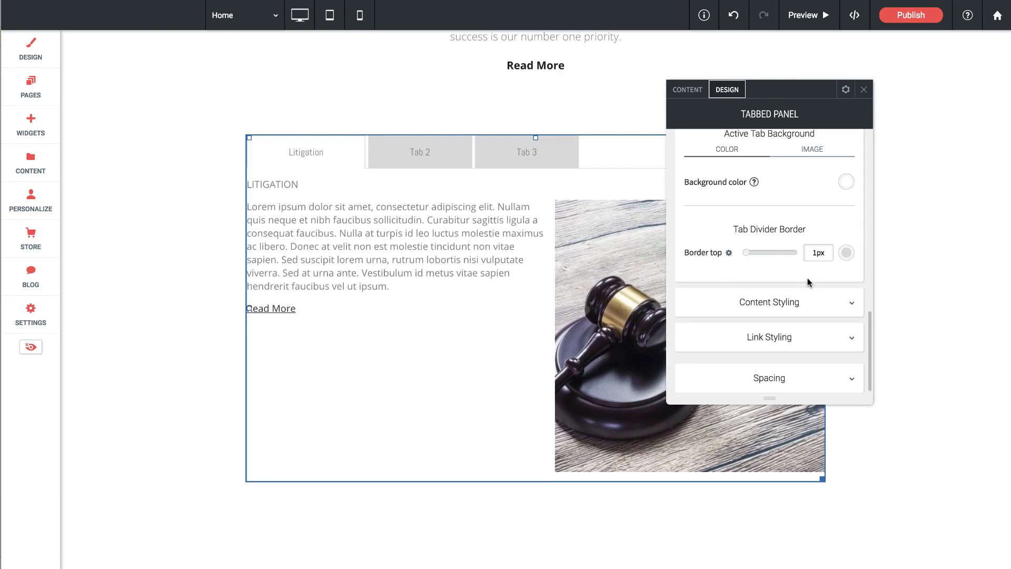
Step: Set the headline text to the Abel font at size 36
click(795, 307)
scroll(779, 232, down, 3)
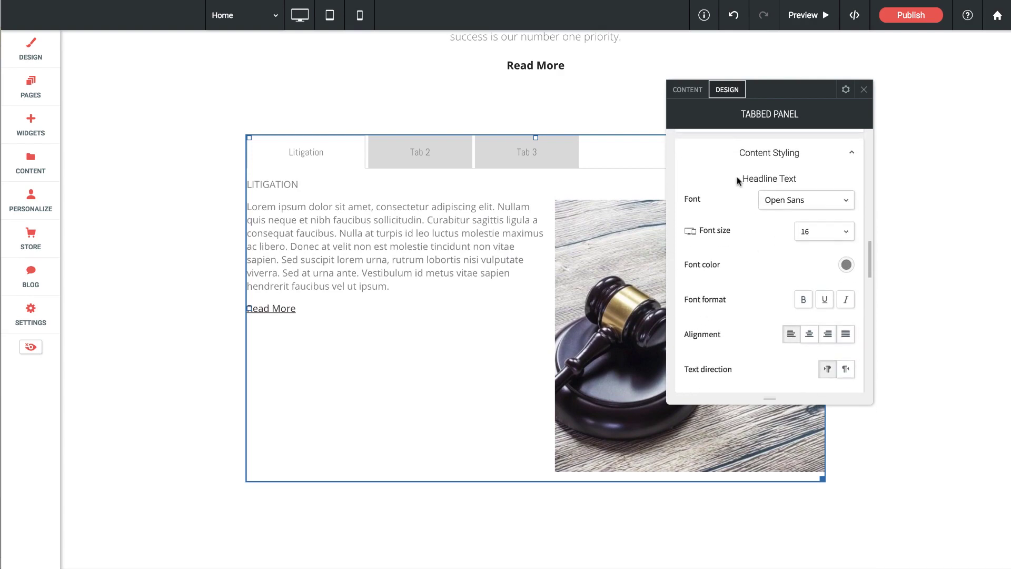
click(803, 206)
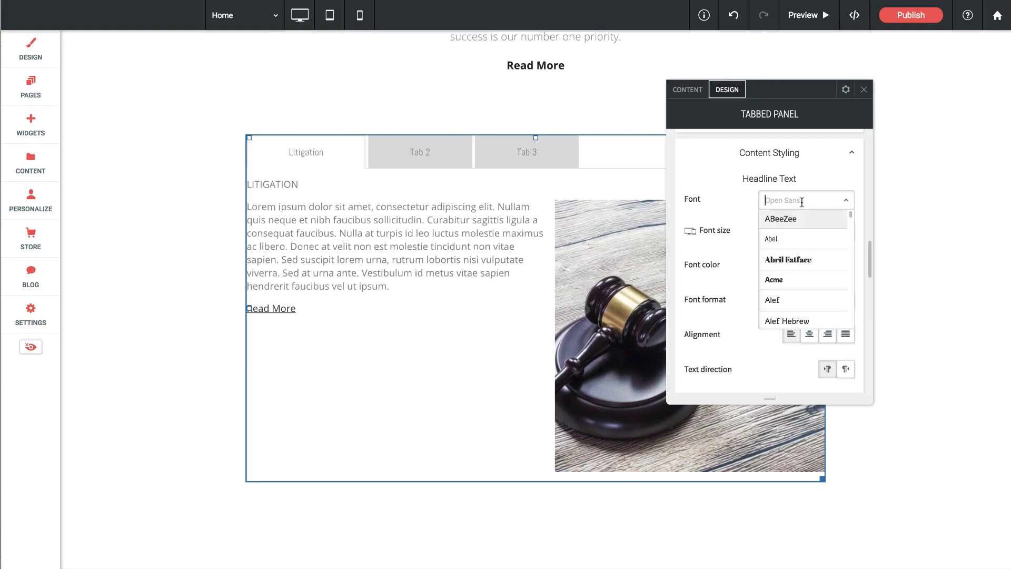
click(779, 238)
click(802, 232)
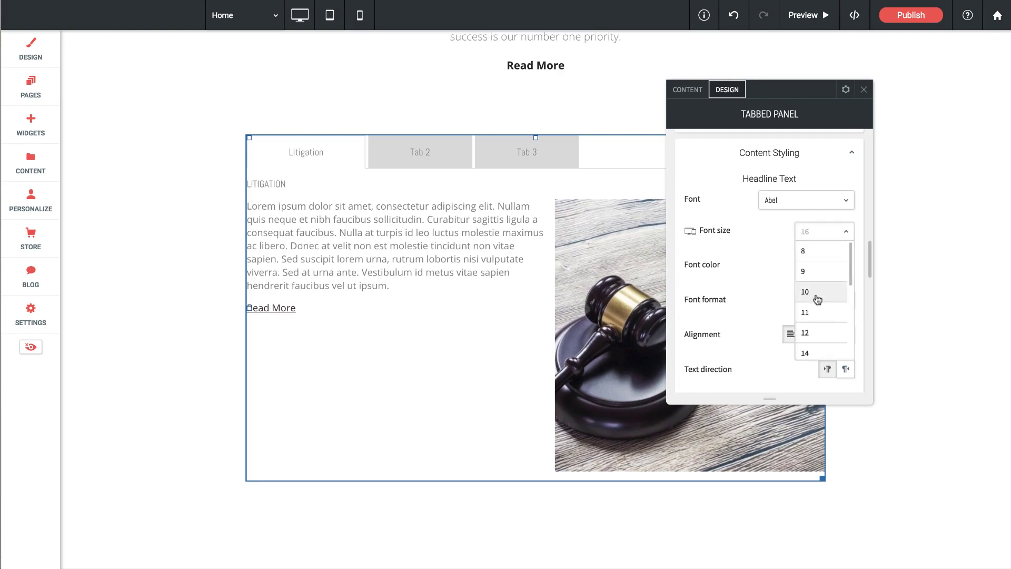
scroll(817, 295, down, 5)
click(806, 274)
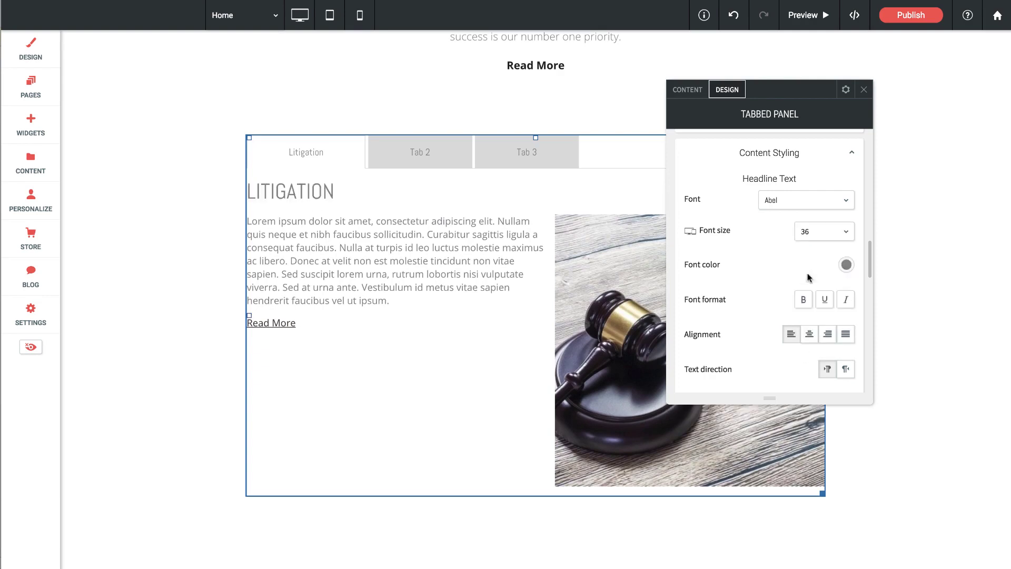
Step: Set the description text to Abel and the horizontal padding to 8px
scroll(766, 257, down, 5)
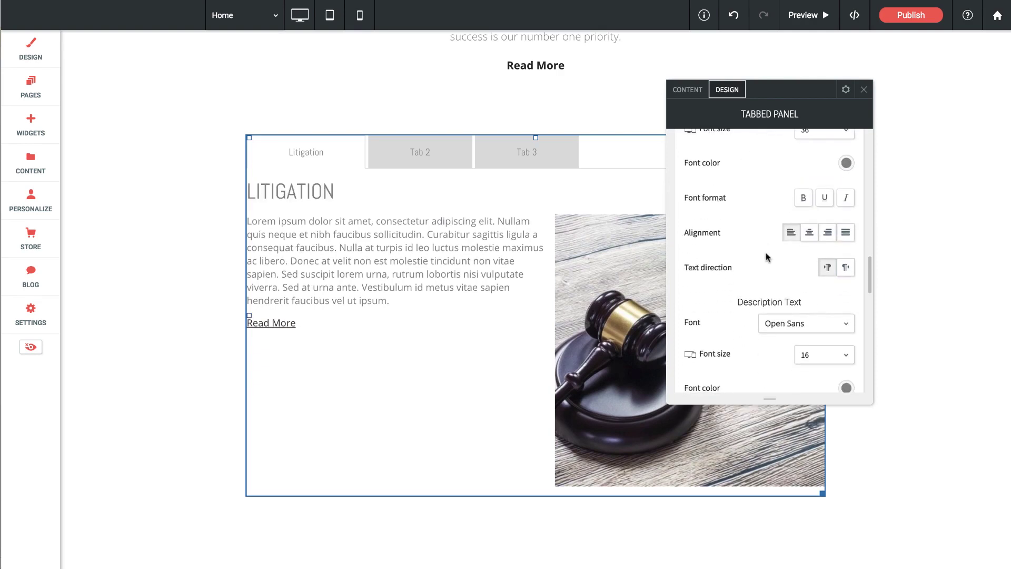
scroll(766, 252, down, 3)
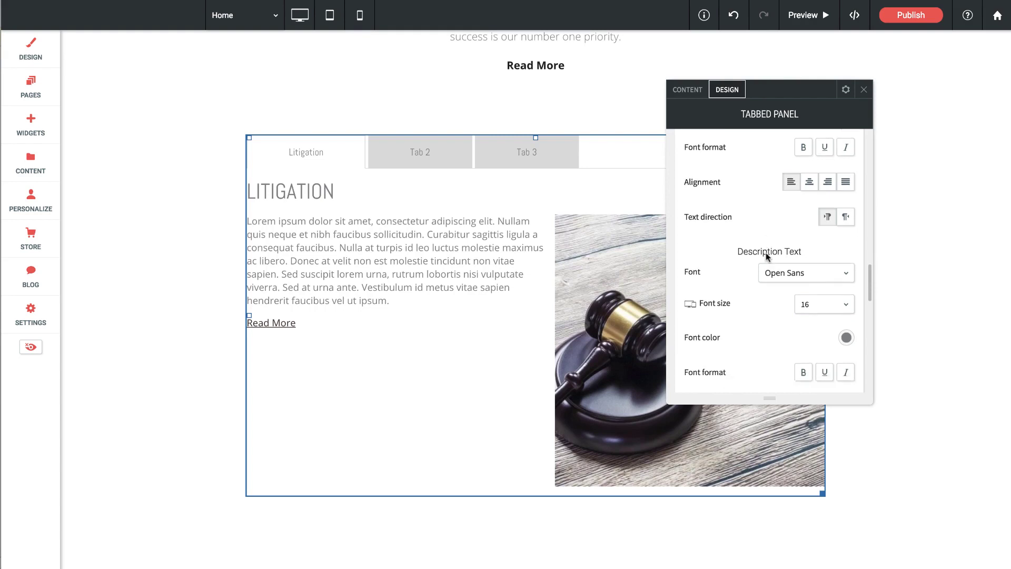
click(799, 215)
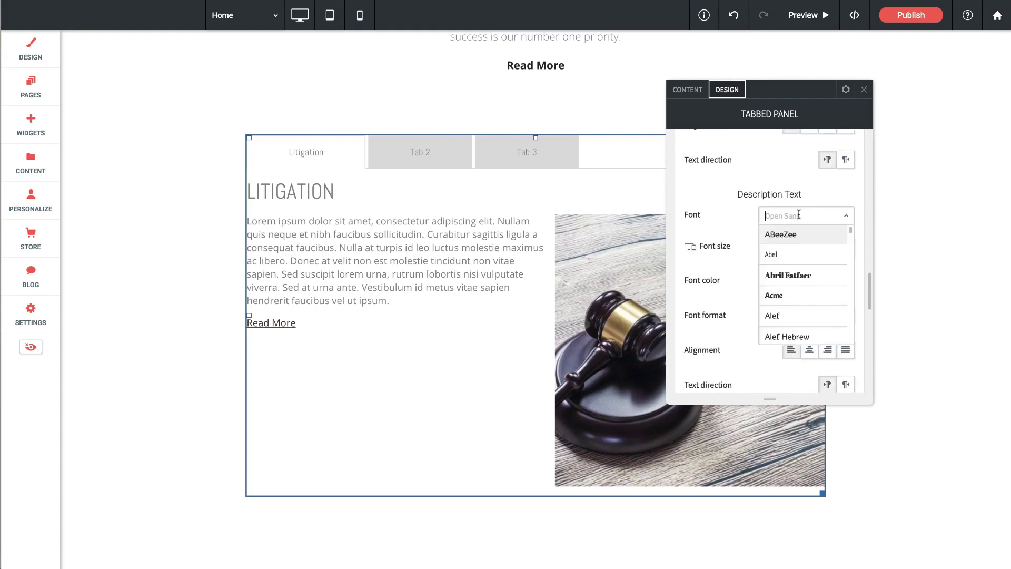
click(786, 255)
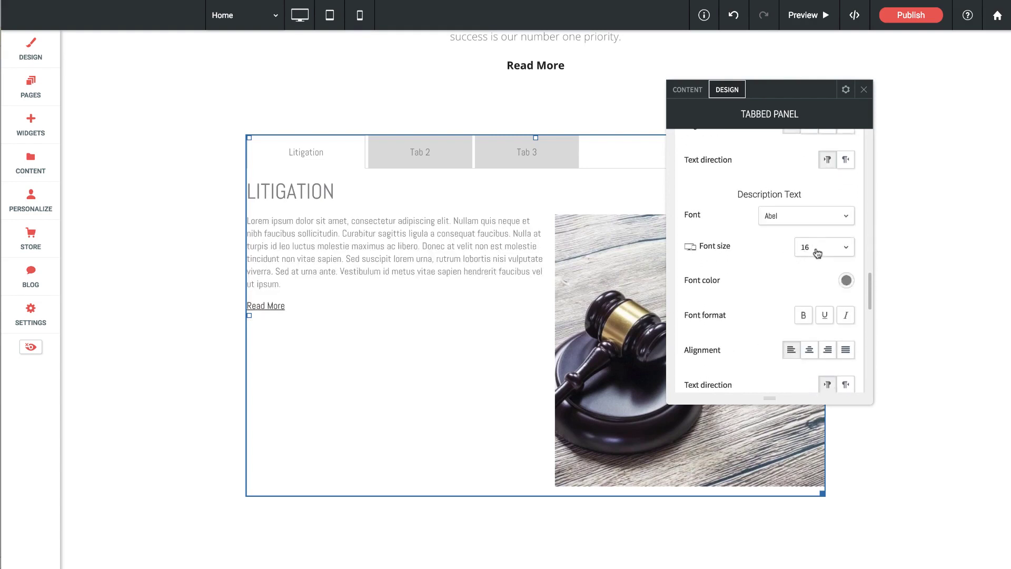
scroll(817, 253, down, 5)
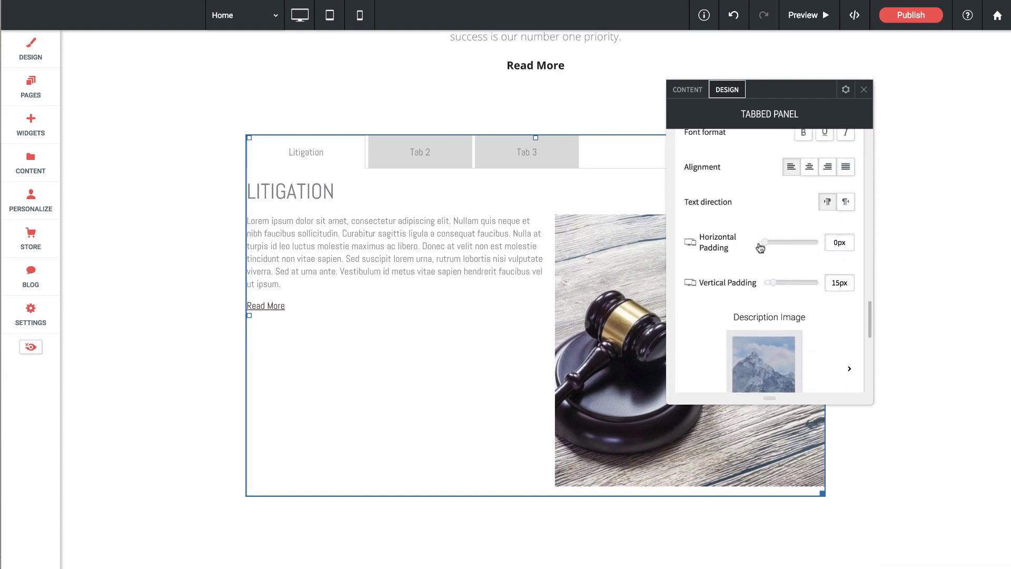
mouse_move(770, 244)
mouse_down()
mouse_move(781, 242)
mouse_move(769, 243)
mouse_up()
Step: Set the vertical padding to 38px and choose the circle layout for the gavel image
drag(771, 282, 790, 285)
scroll(703, 285, down, 4)
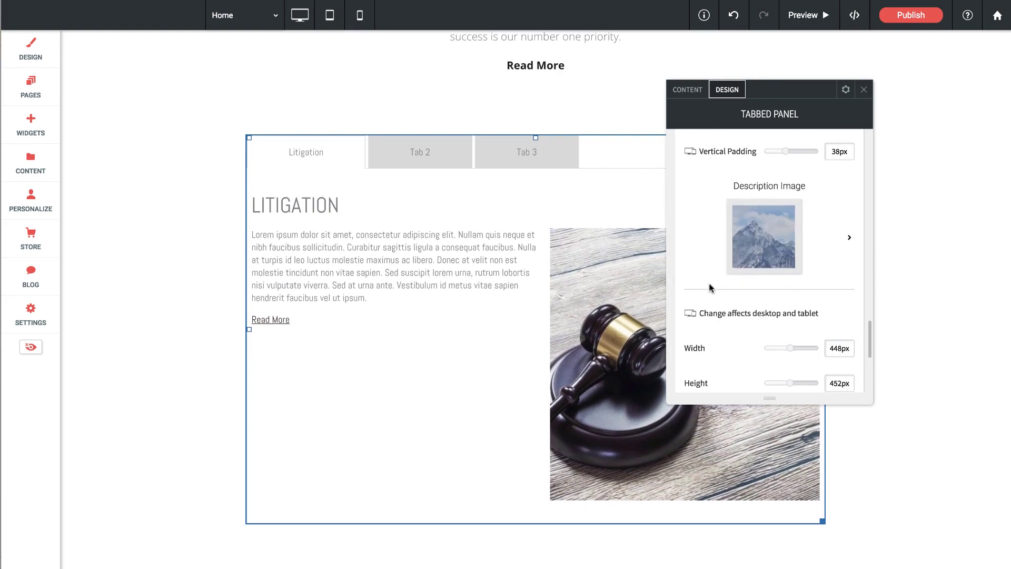
drag(780, 91, 862, 105)
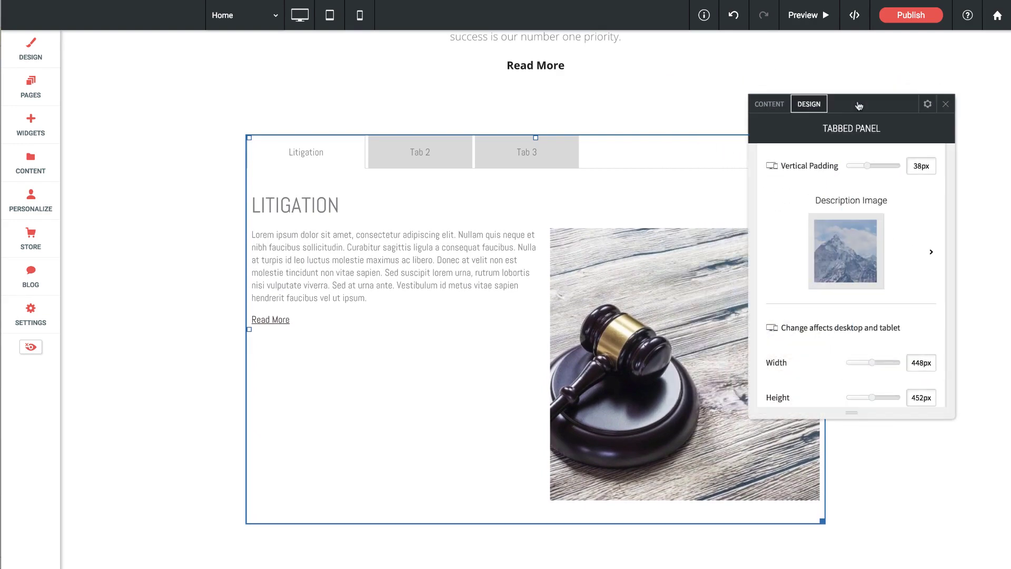
click(855, 256)
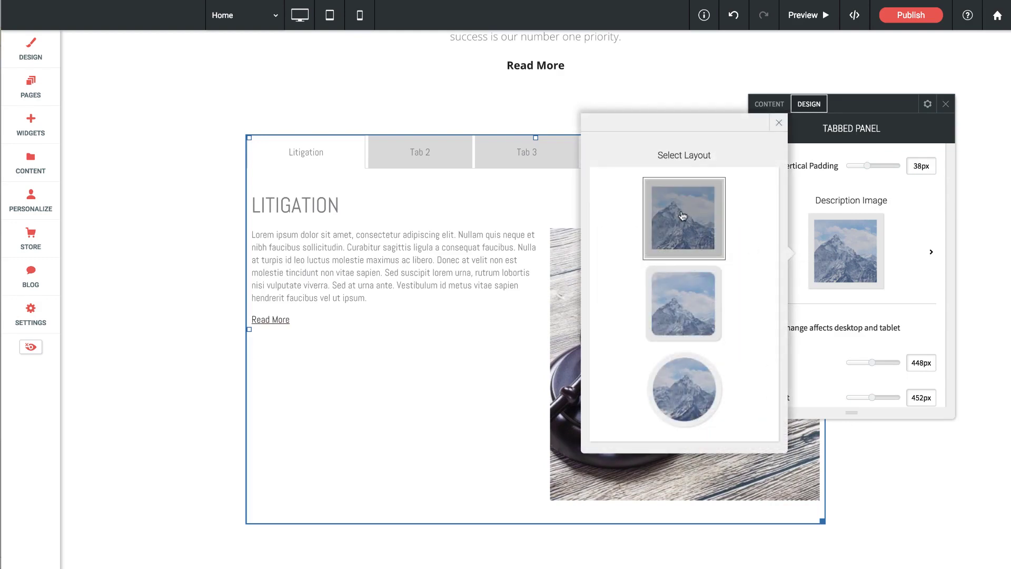
click(690, 292)
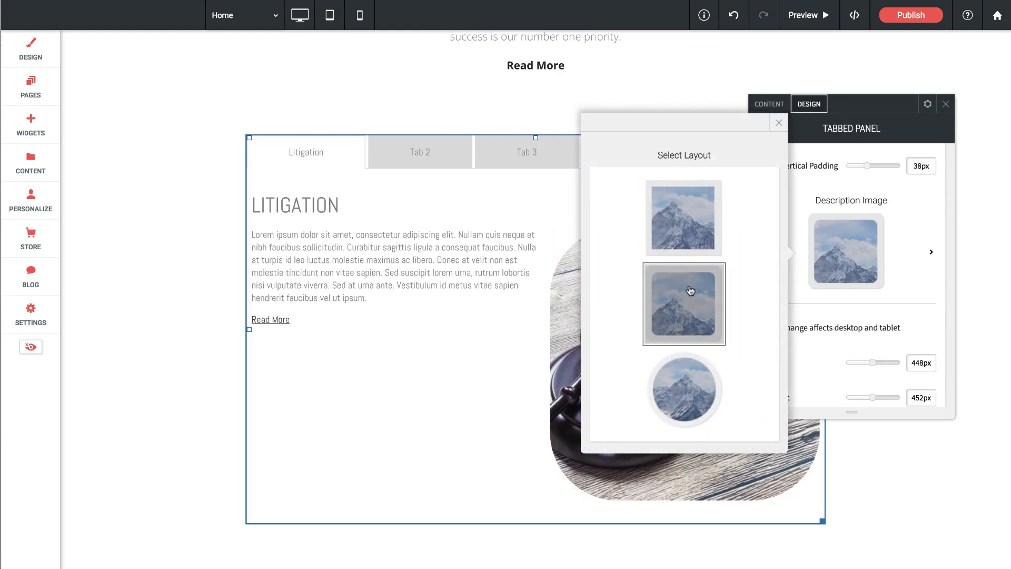
click(685, 399)
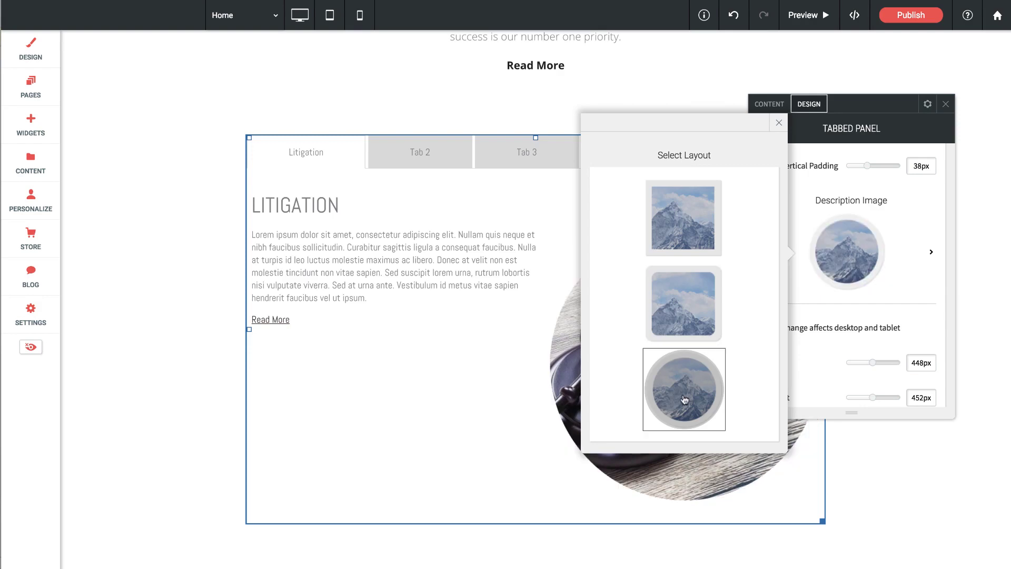
click(783, 124)
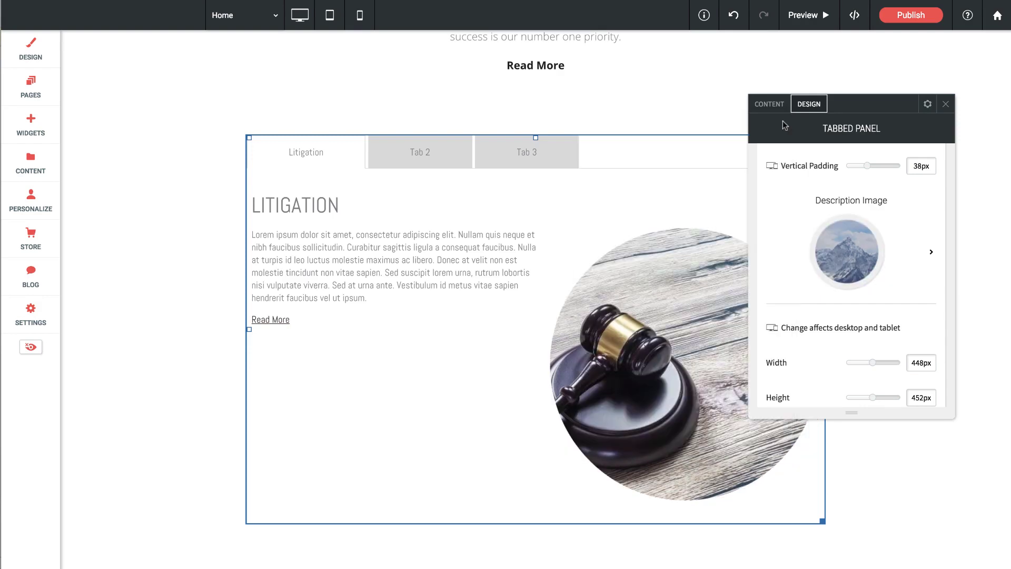
scroll(880, 302, down, 2)
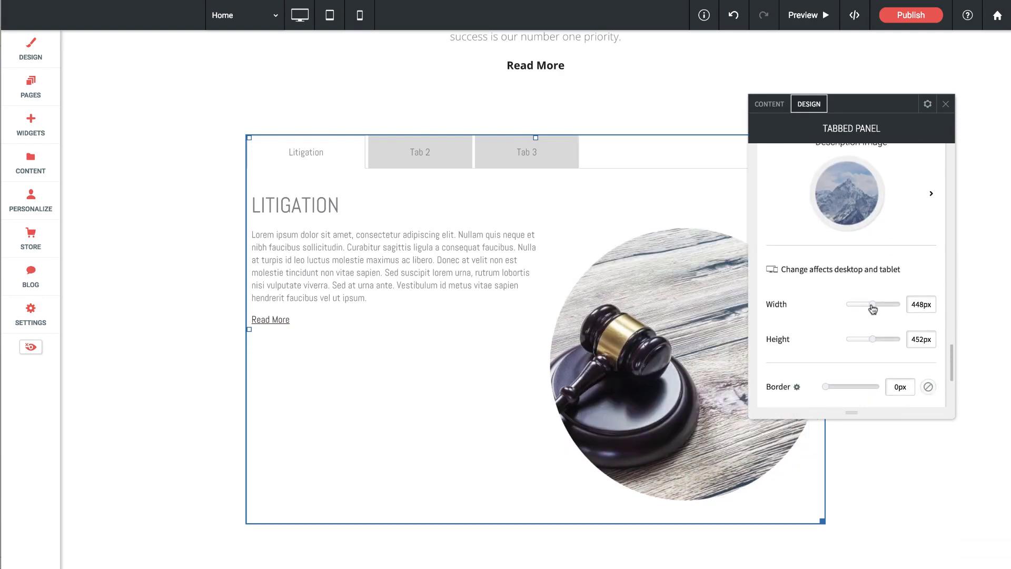
Step: Shrink the circular gavel image to 284px wide
drag(873, 309, 869, 310)
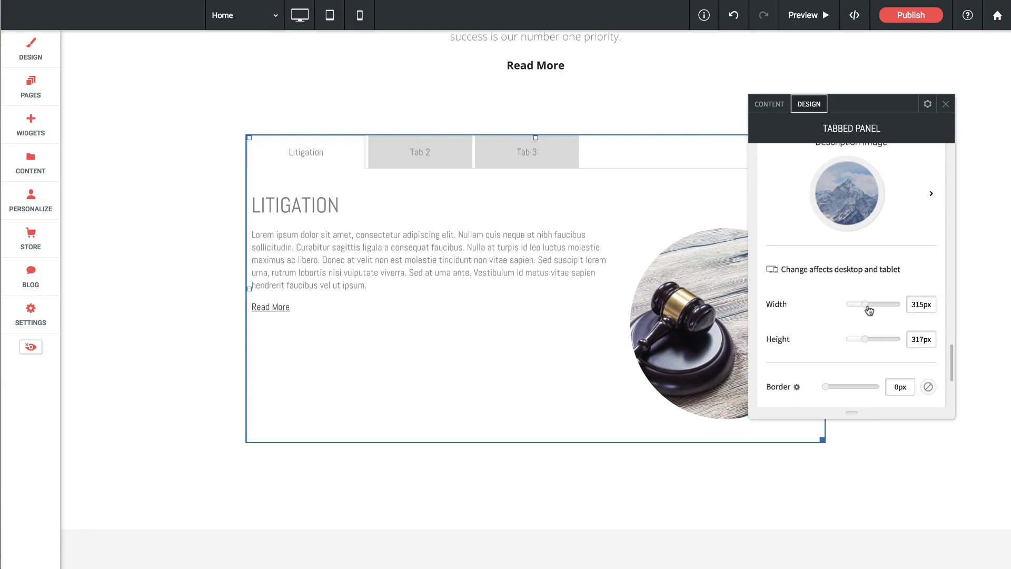
drag(869, 311, 868, 311)
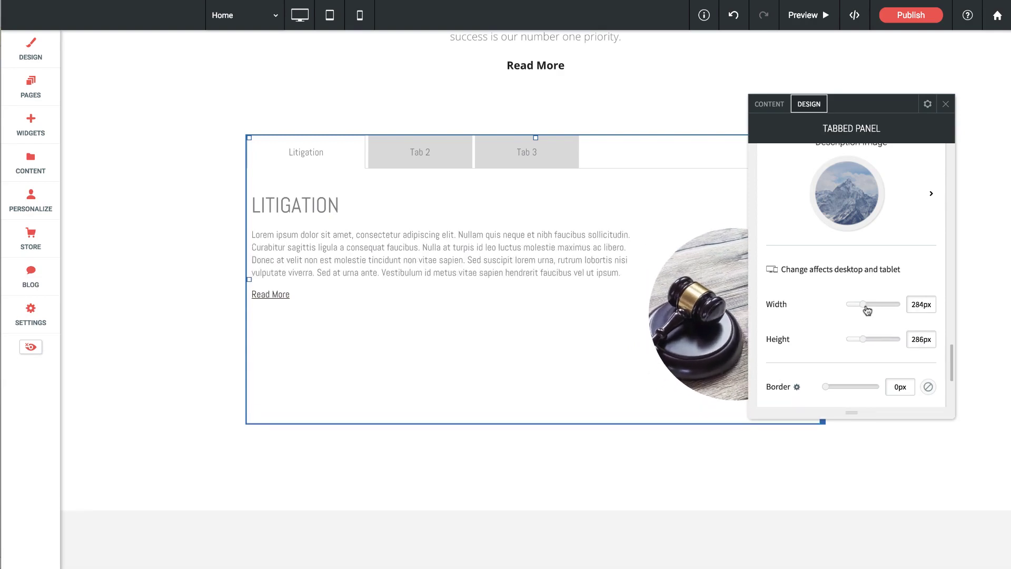
scroll(868, 310, down, 3)
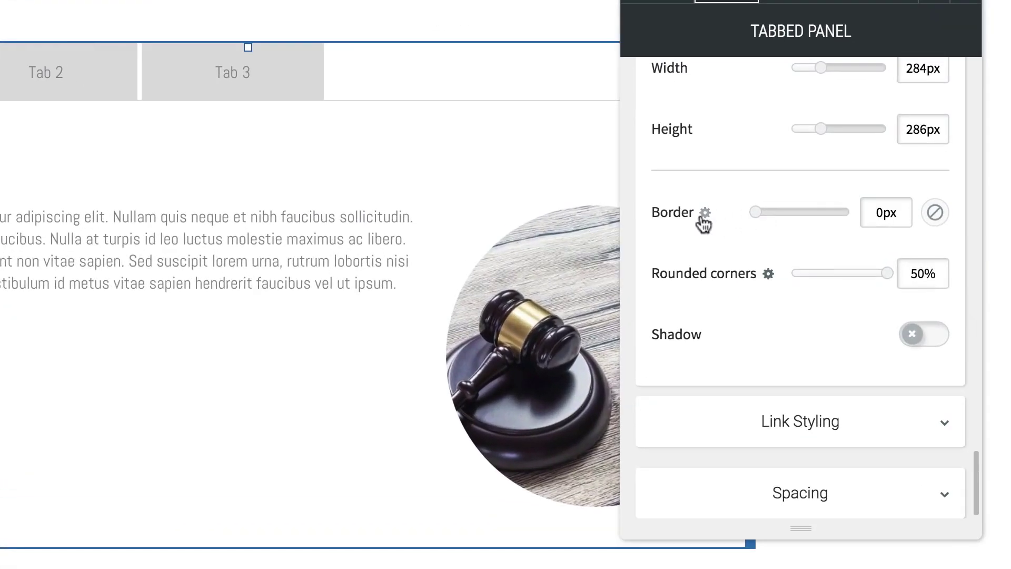
click(706, 216)
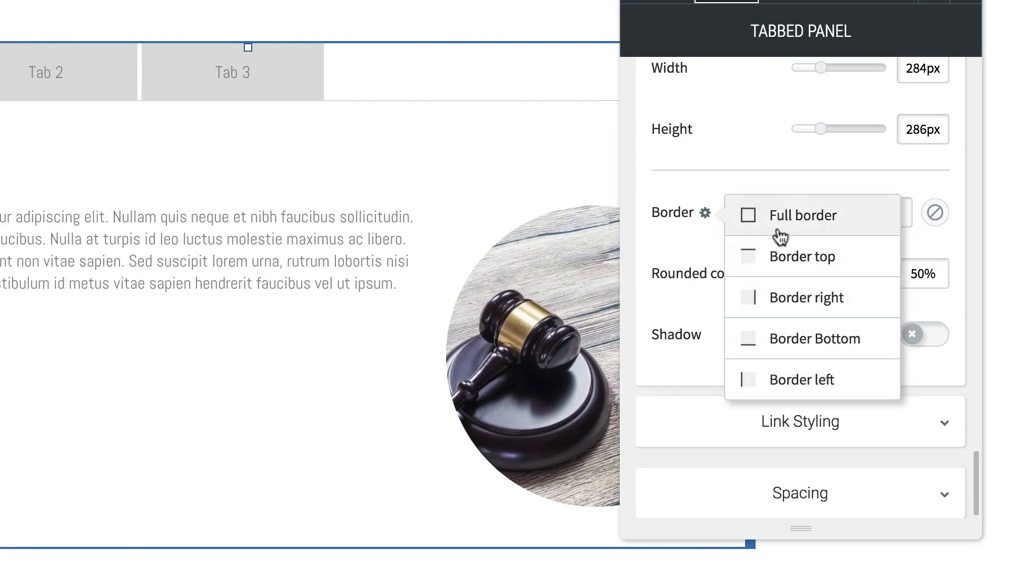
click(770, 163)
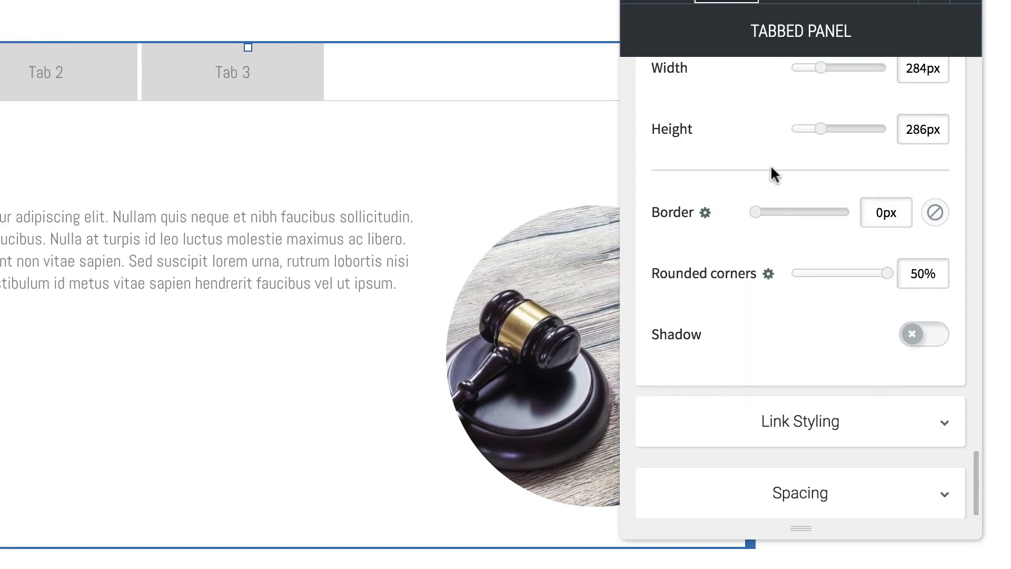
Step: Turn on the drop shadow for the circular gavel image and expand Link Styling
click(768, 275)
click(768, 275)
click(920, 345)
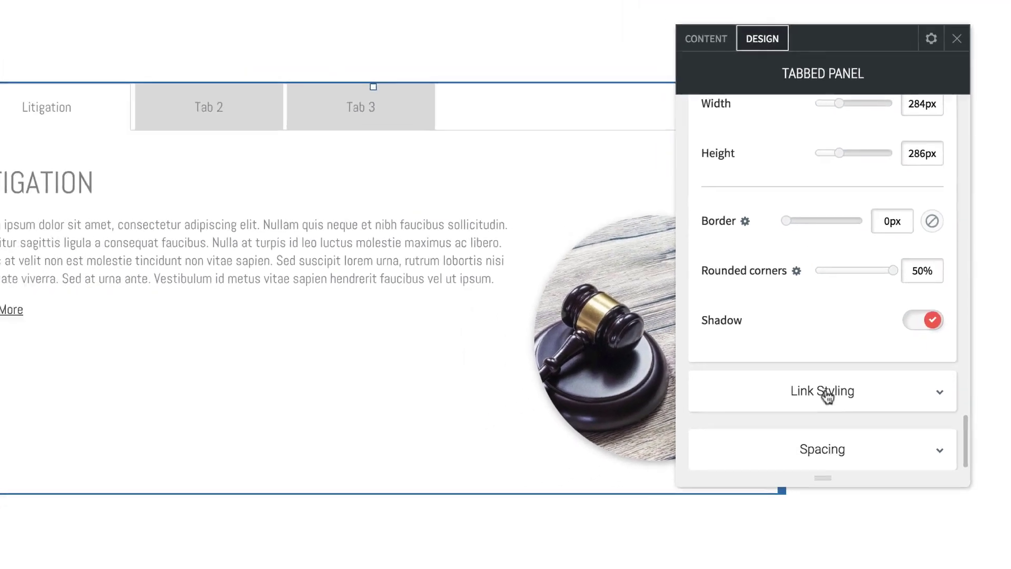
click(806, 421)
Step: Make the Read More link font size 24 and remove its underline
scroll(856, 264, down, 3)
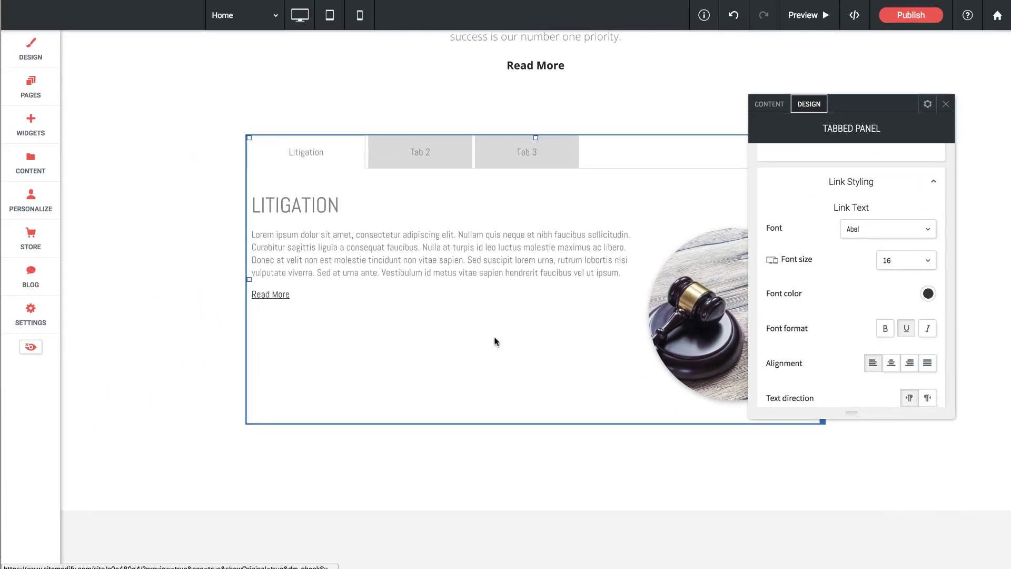
click(897, 260)
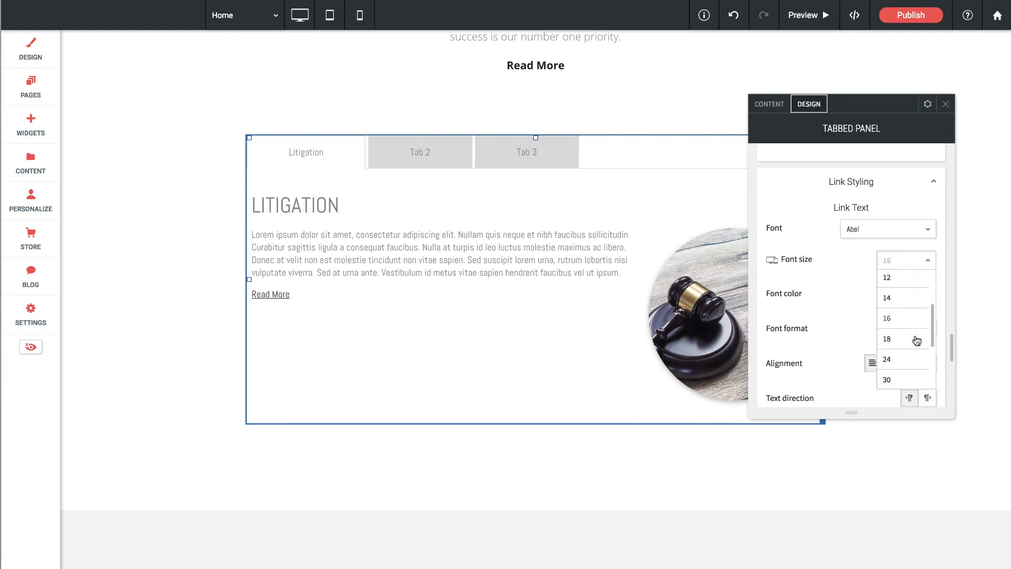
click(889, 353)
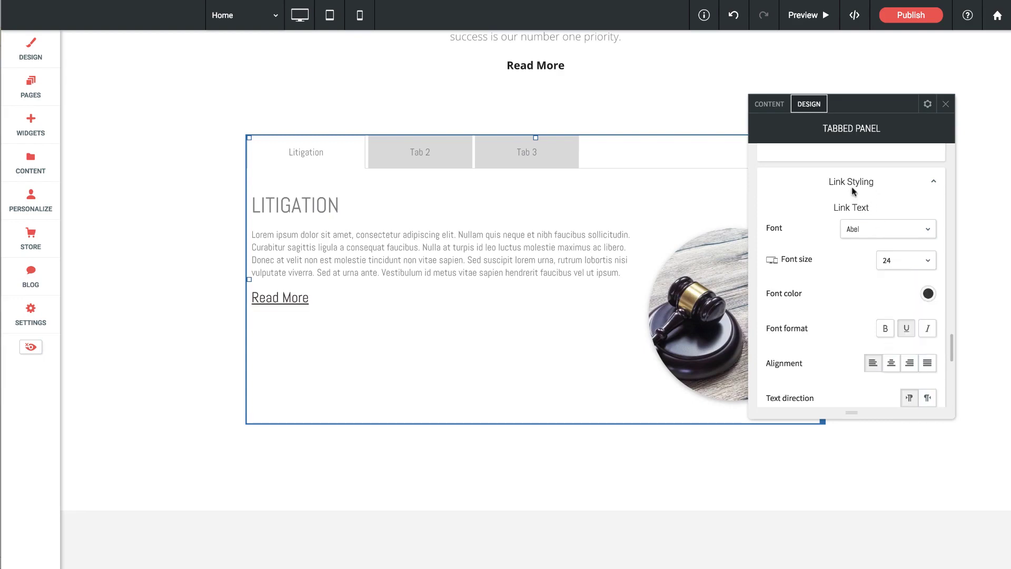
scroll(778, 196, down, 1)
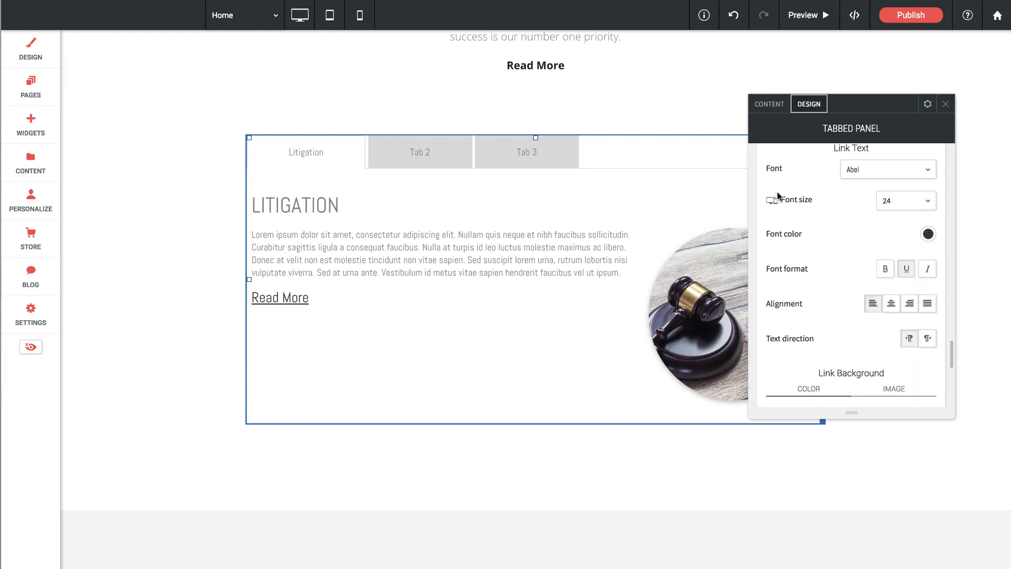
click(907, 270)
Step: Give the link a 1px border, 19px rounded corners and 22px horizontal padding
scroll(856, 289, down, 2)
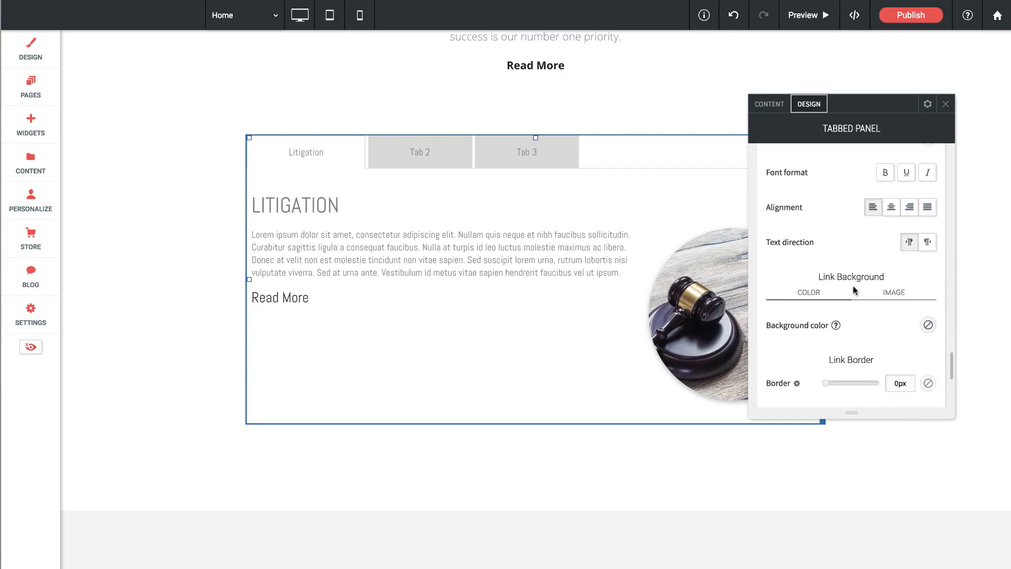
scroll(854, 290, down, 1)
scroll(855, 290, down, 1)
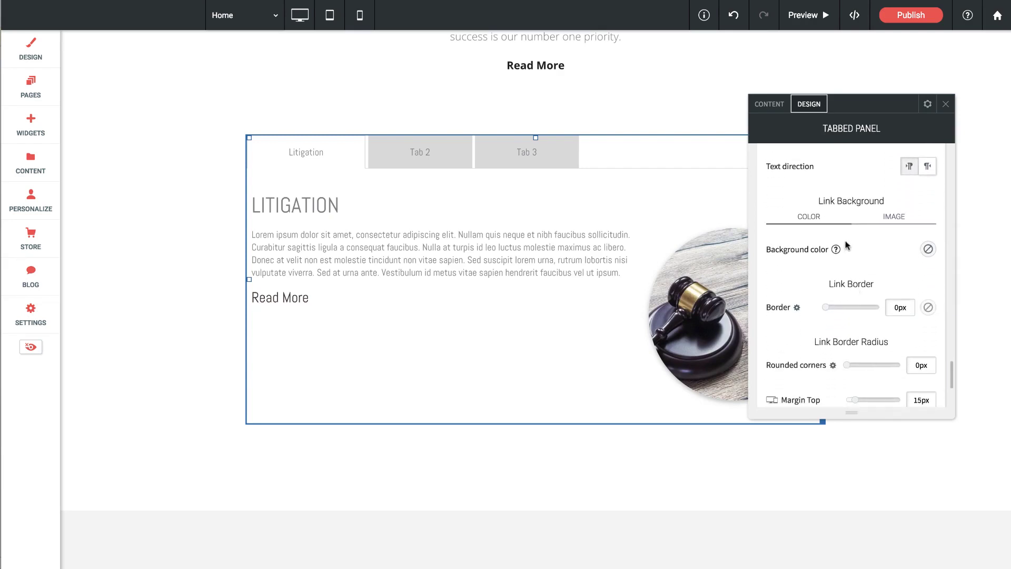
scroll(851, 271, down, 1)
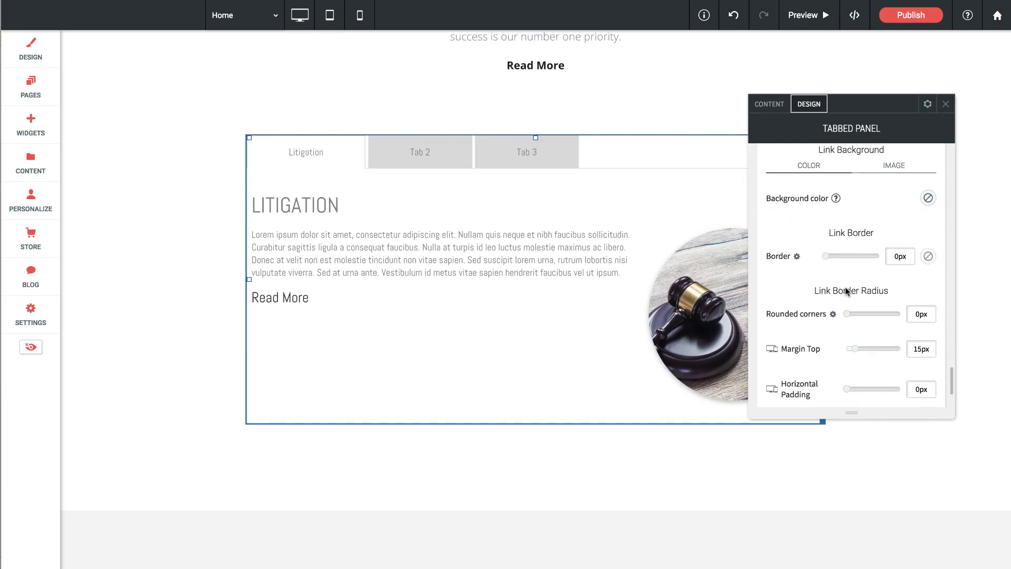
drag(829, 262, 833, 261)
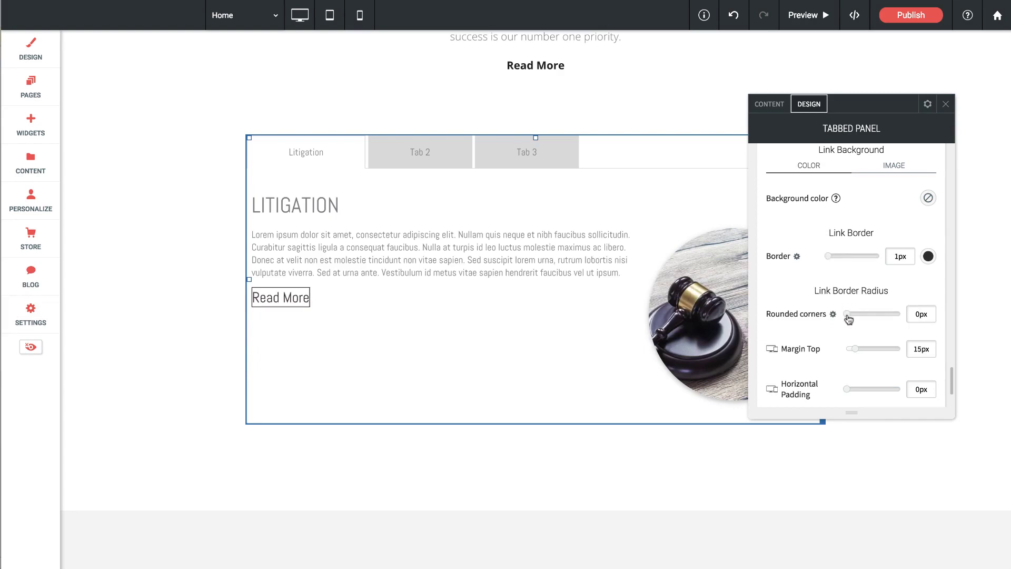
drag(850, 319, 860, 348)
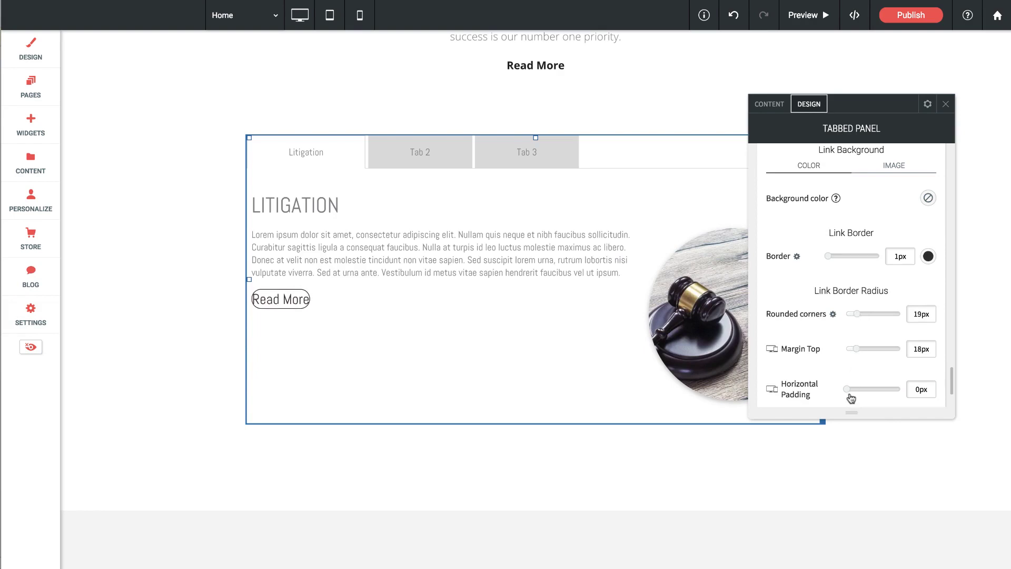
drag(849, 391, 853, 389)
Step: Fill the Read More button background with light grey #d8d8d8
scroll(856, 390, down, 1)
scroll(853, 389, up, 3)
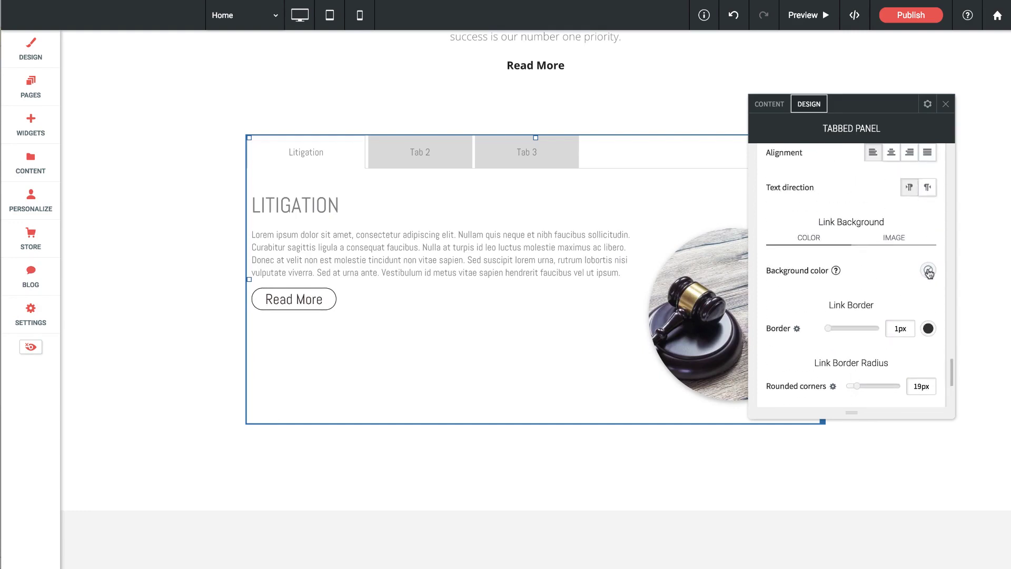
click(928, 270)
click(754, 346)
drag(754, 346, 704, 335)
click(895, 123)
Step: Set the Read More link text font size to 18
scroll(896, 221, down, 3)
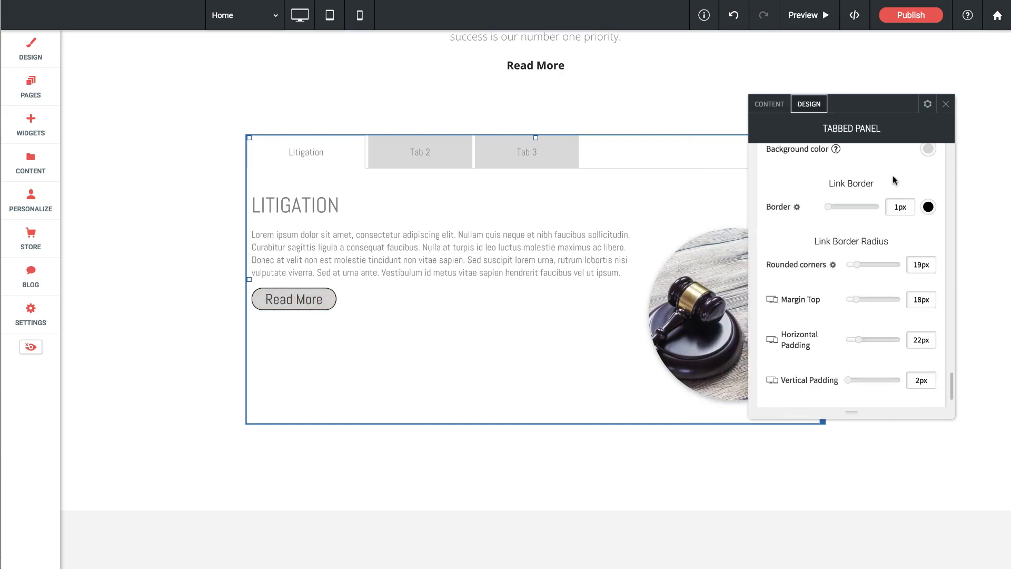
scroll(893, 179, up, 5)
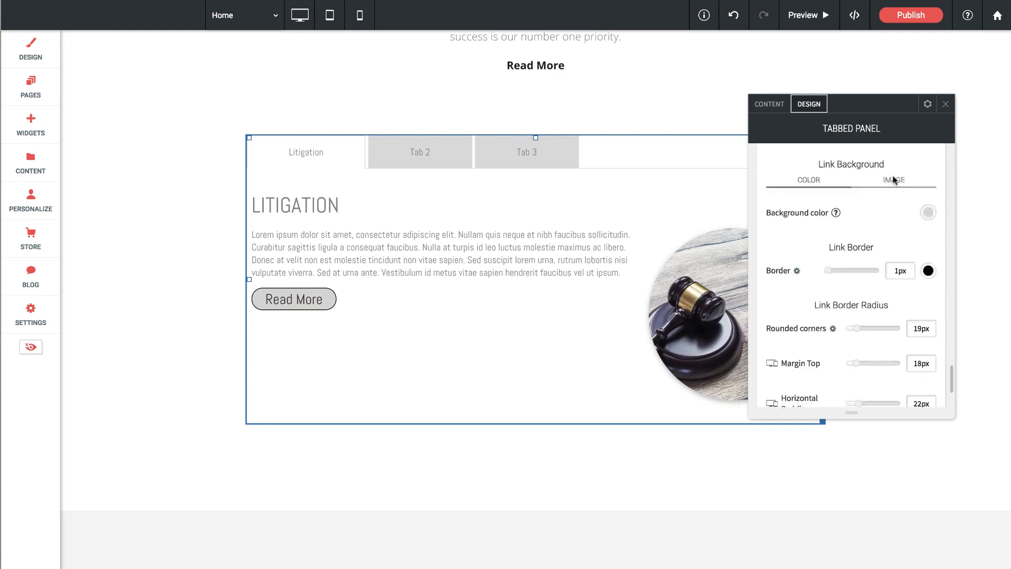
scroll(893, 177, up, 3)
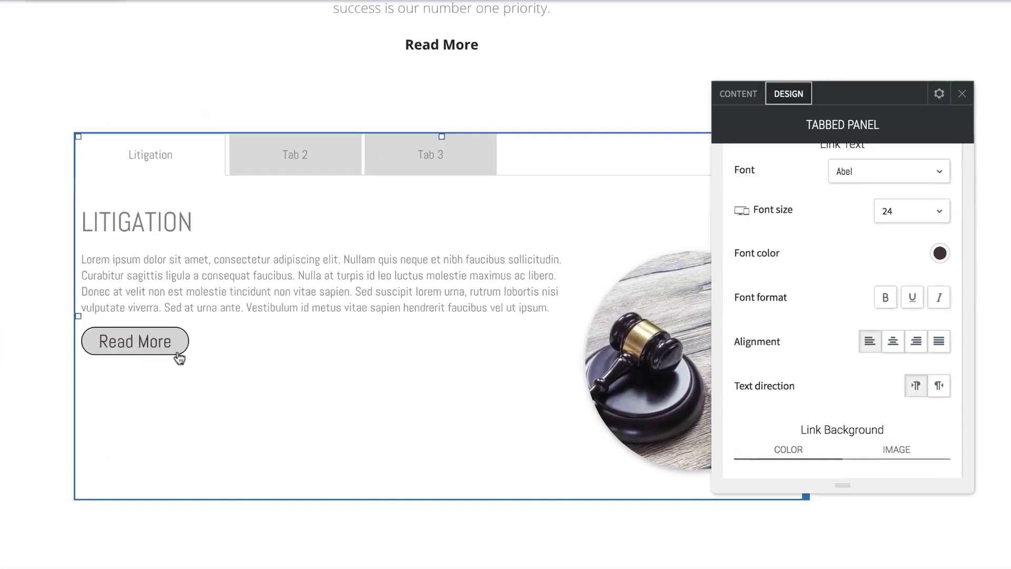
click(900, 214)
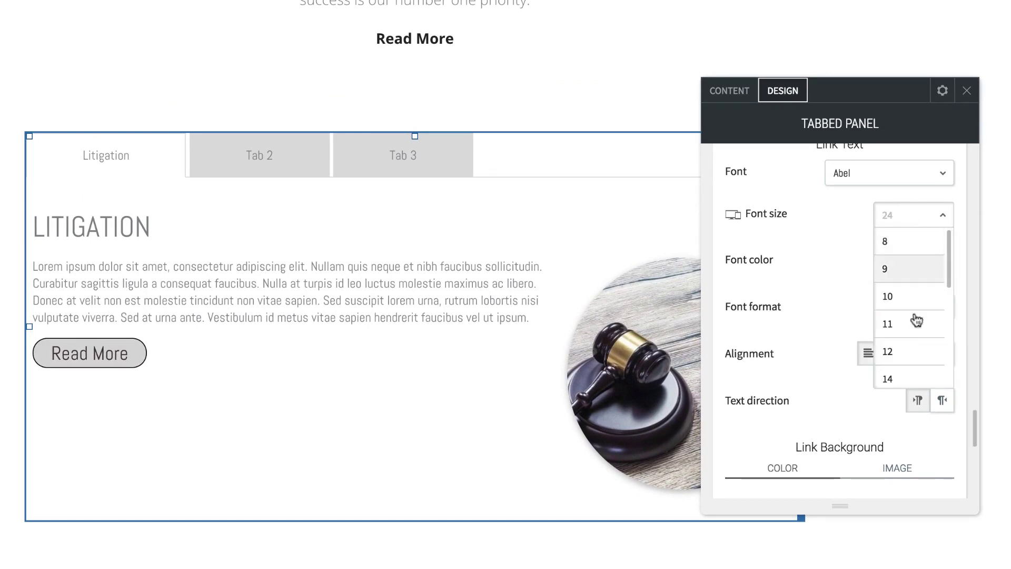
scroll(914, 345, down, 3)
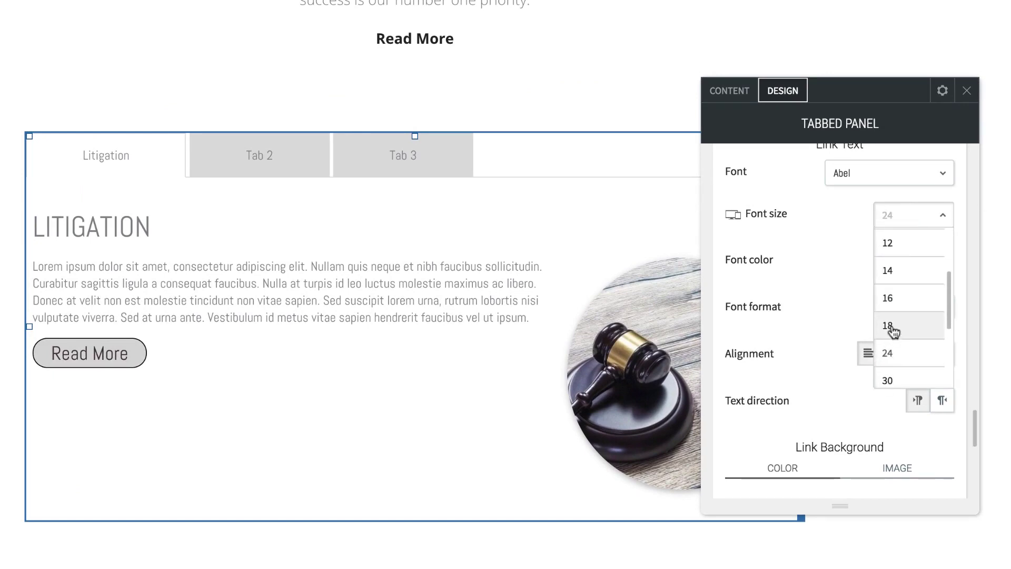
click(890, 324)
Step: Check the button's inner top padding in Spacing, then move the settings panel right to reveal the gavel image
scroll(889, 266, down, 5)
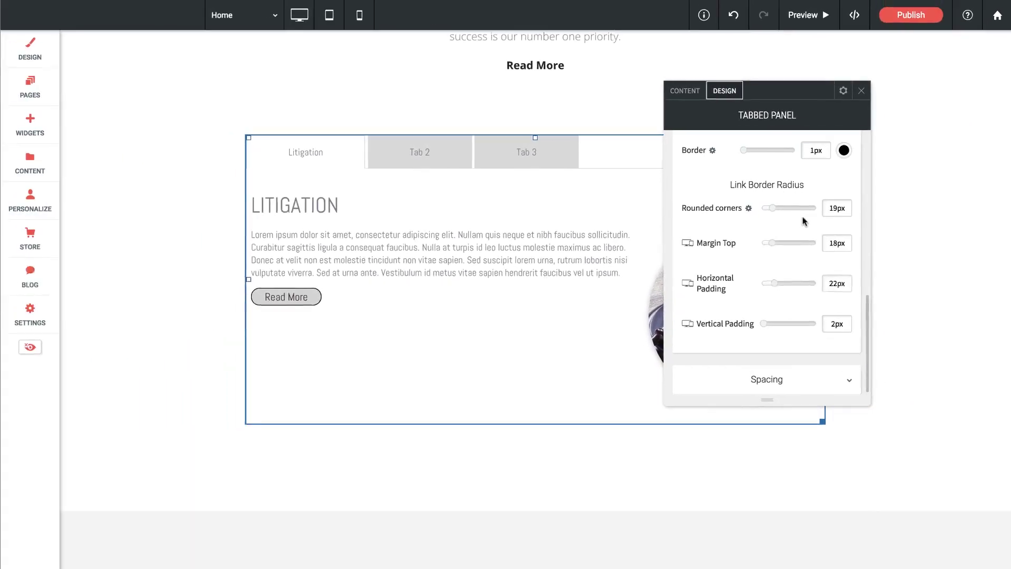
click(781, 381)
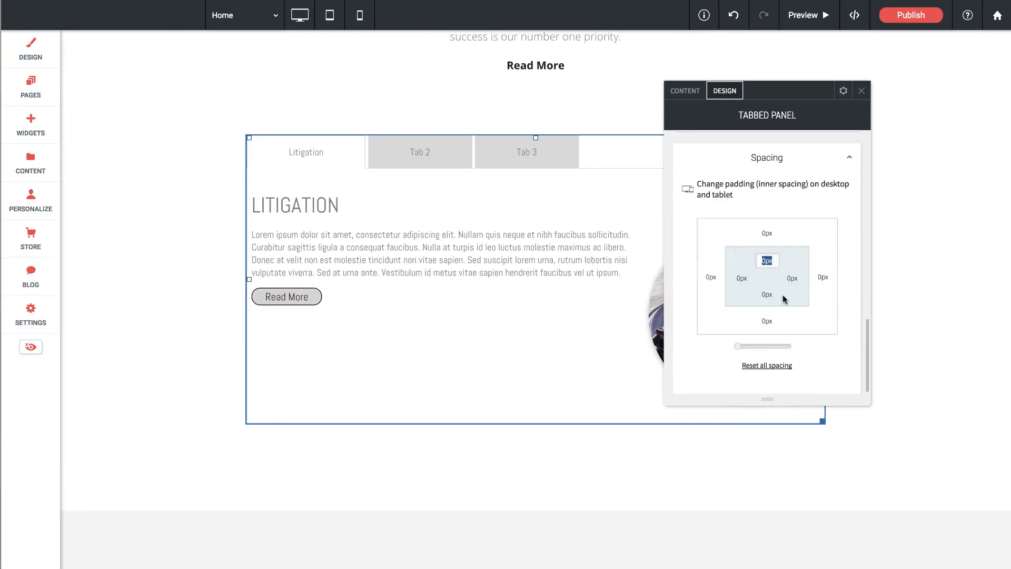
click(783, 289)
scroll(764, 233, up, 5)
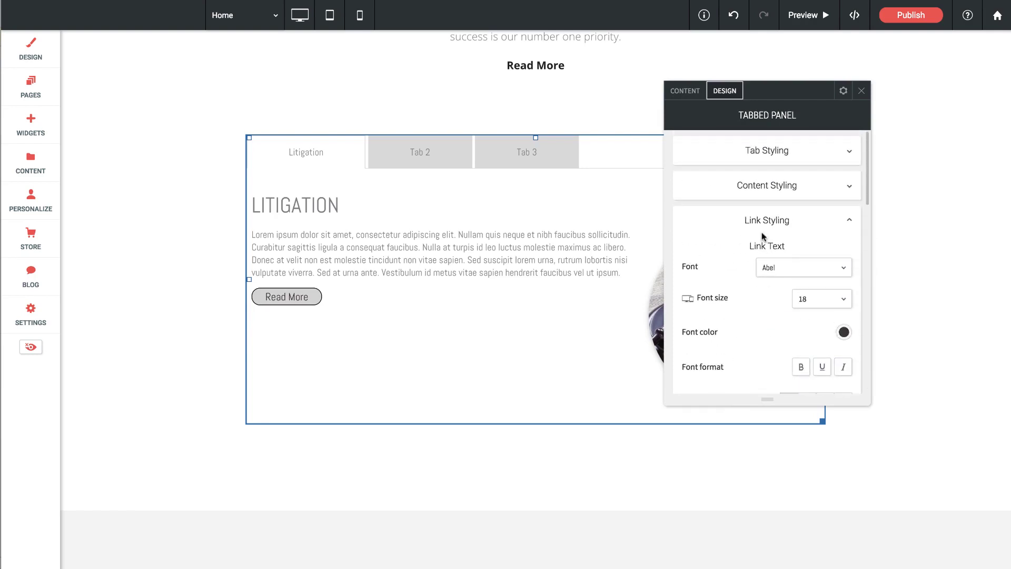
drag(767, 96, 826, 99)
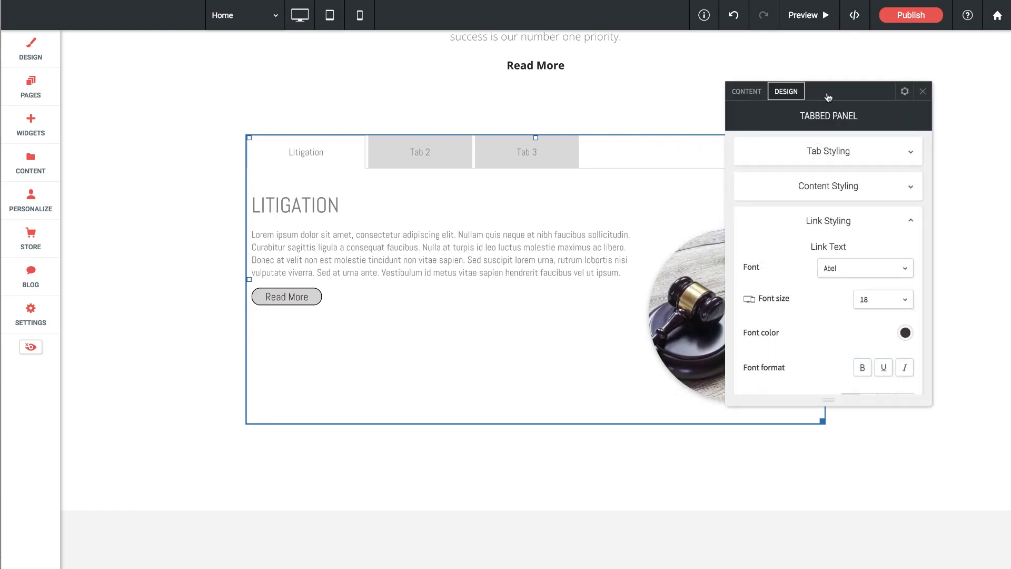